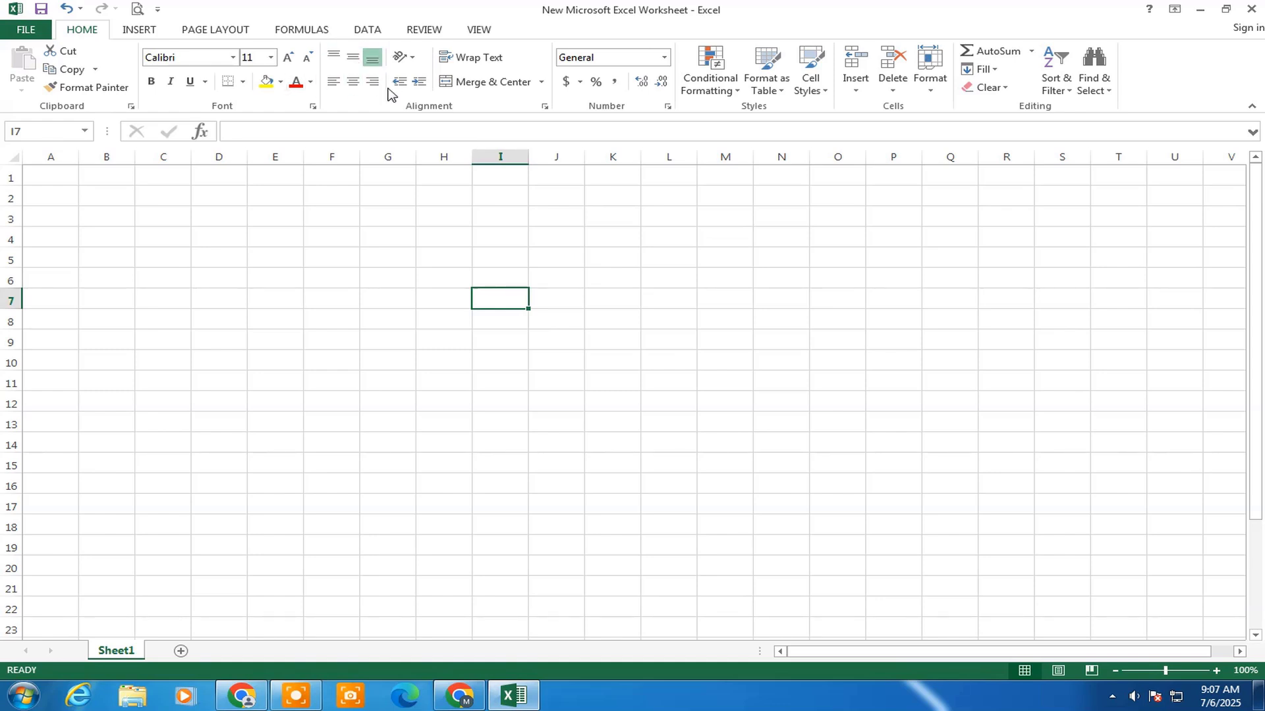
- Enter "Bangla" in cell I7 and keep that cell selected
double_click(519, 305)
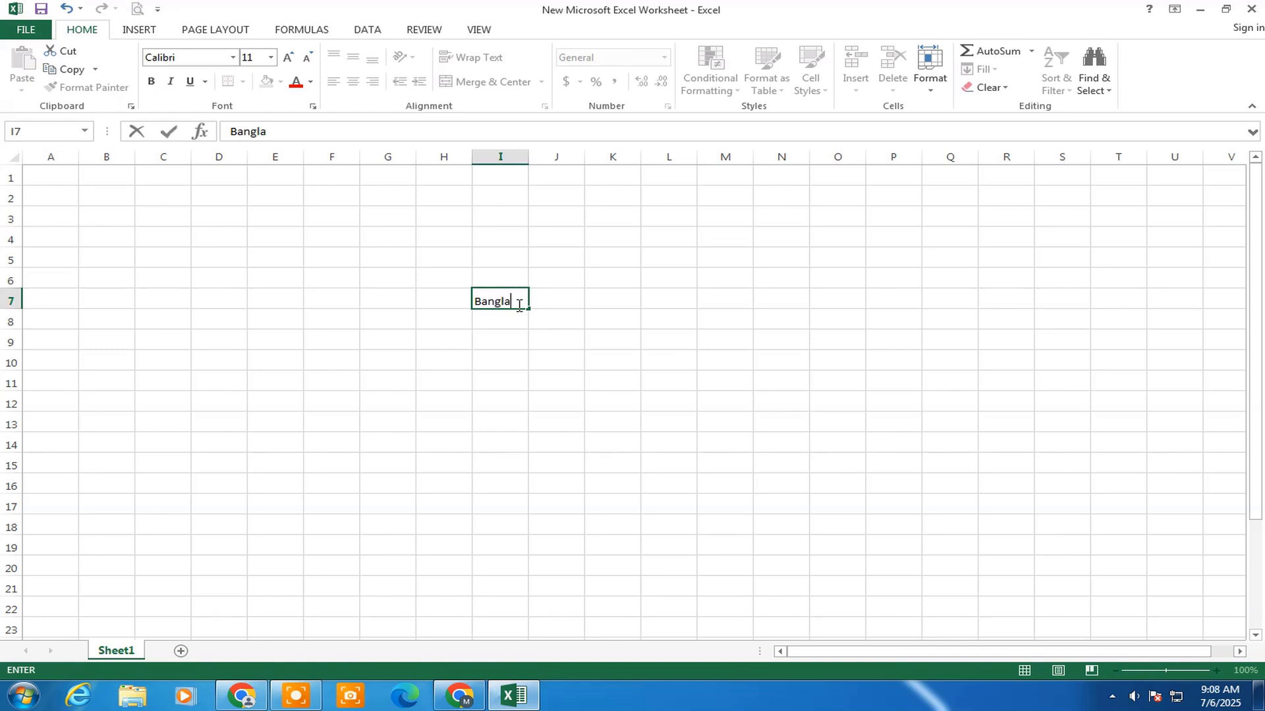
left_click(592, 316)
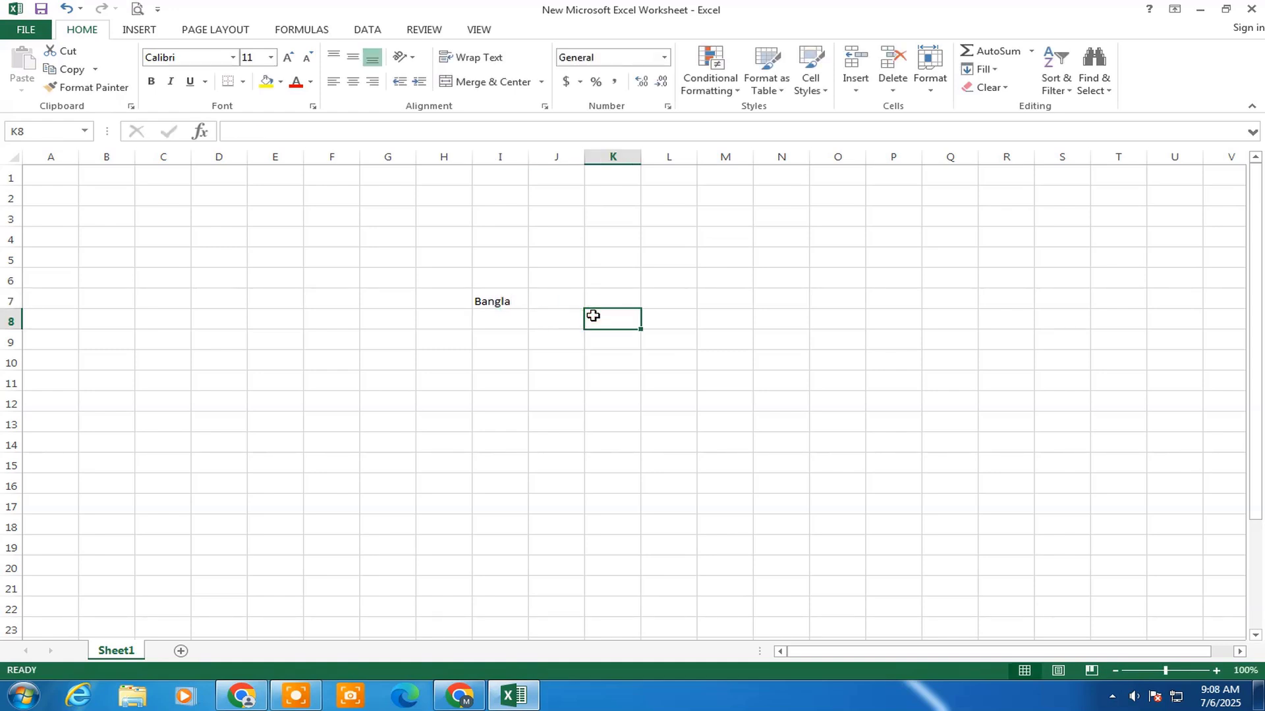
left_click(491, 305)
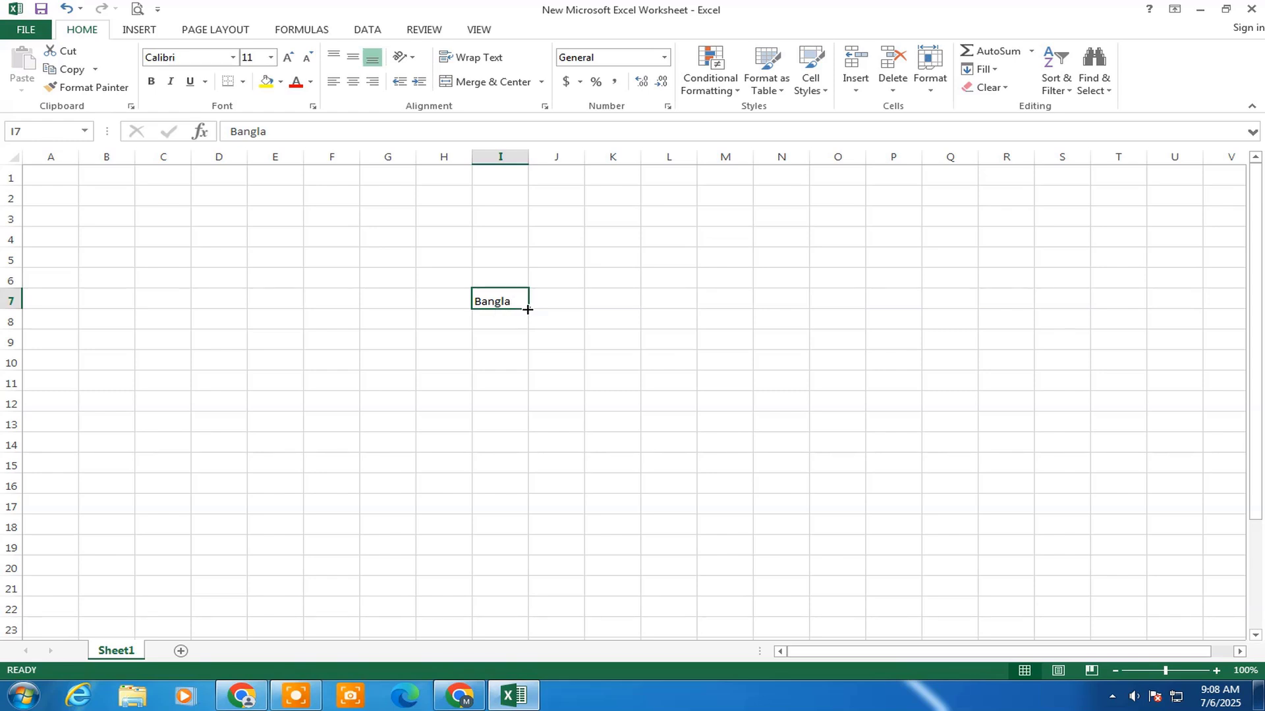
- Enlarge the cell holding "Bangla" by making row 7 taller and column I wider
left_click_drag(11, 307, 11, 355)
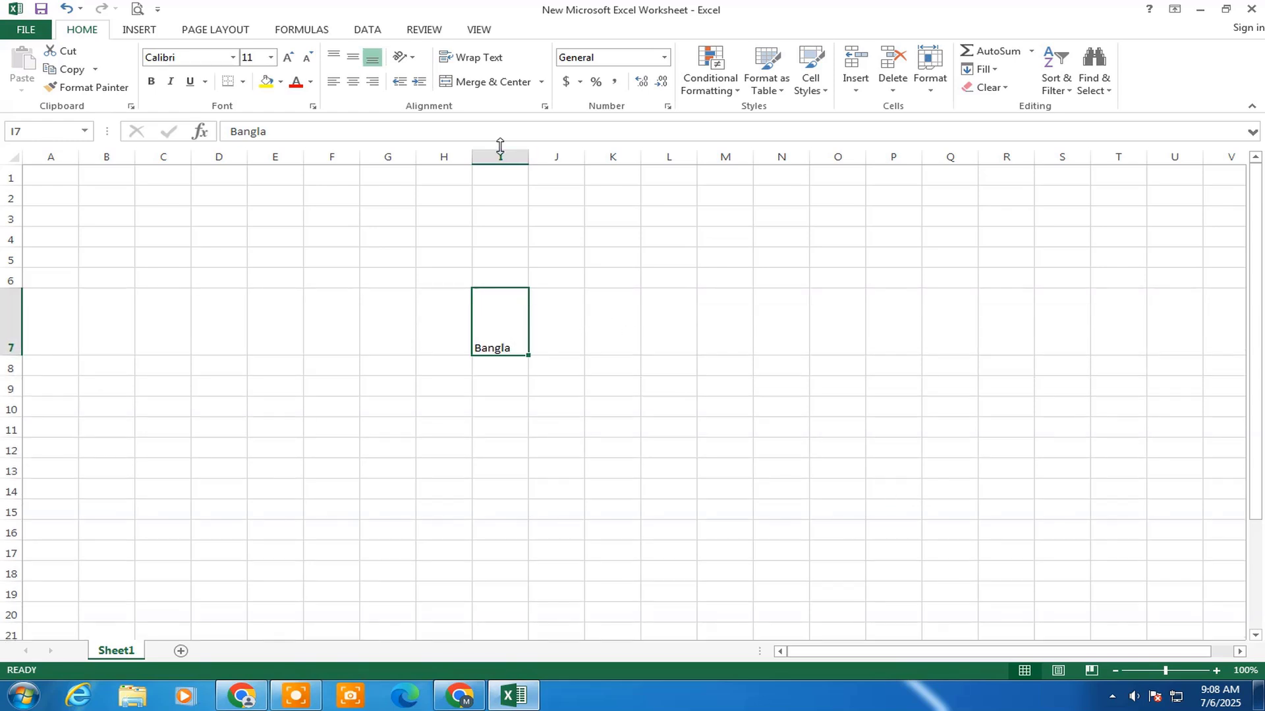
left_click_drag(528, 157, 610, 177)
left_click(651, 467)
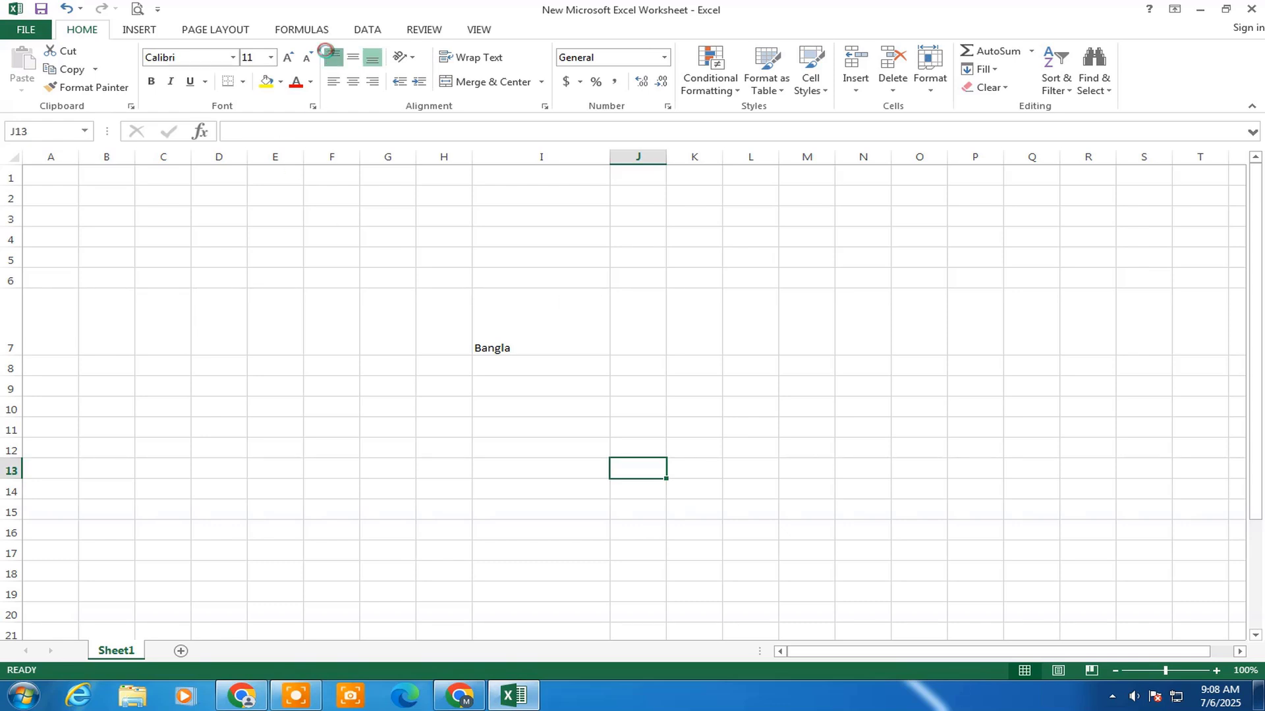
- Cycle the vertical alignment of "Bangla" in cell I7 through top, middle and bottom
left_click(334, 58)
left_click(515, 338)
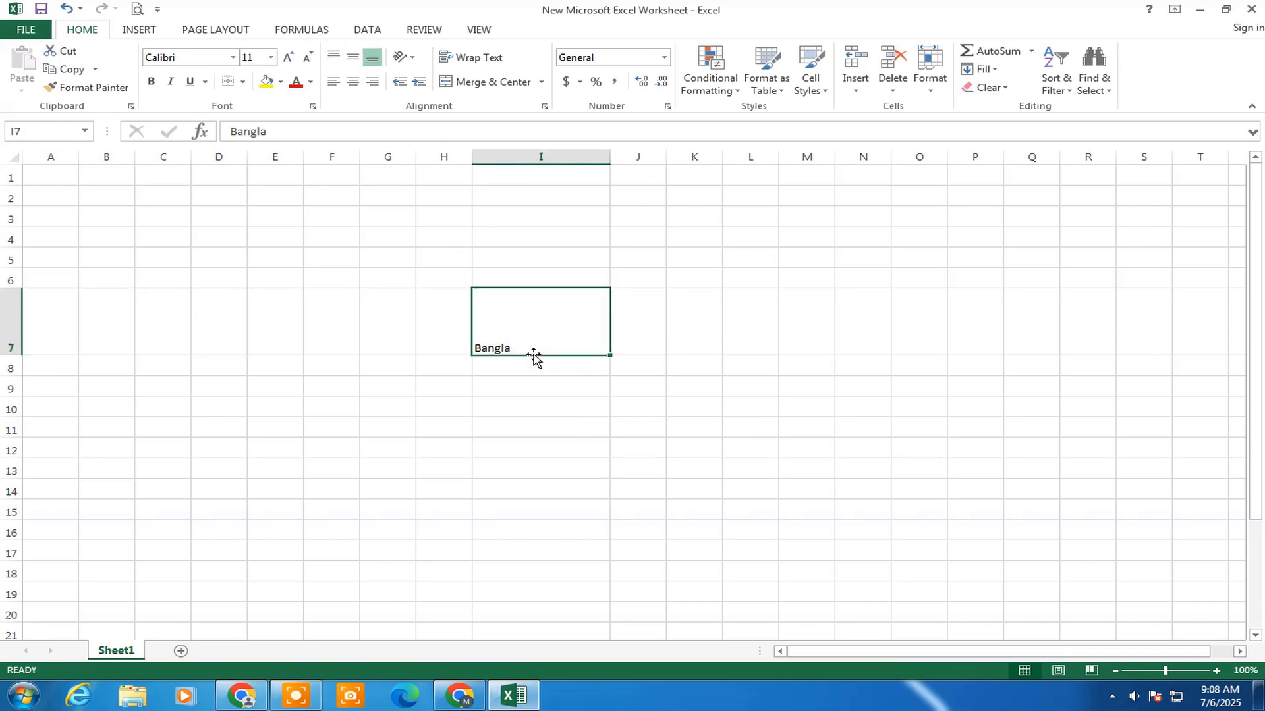
left_click(334, 58)
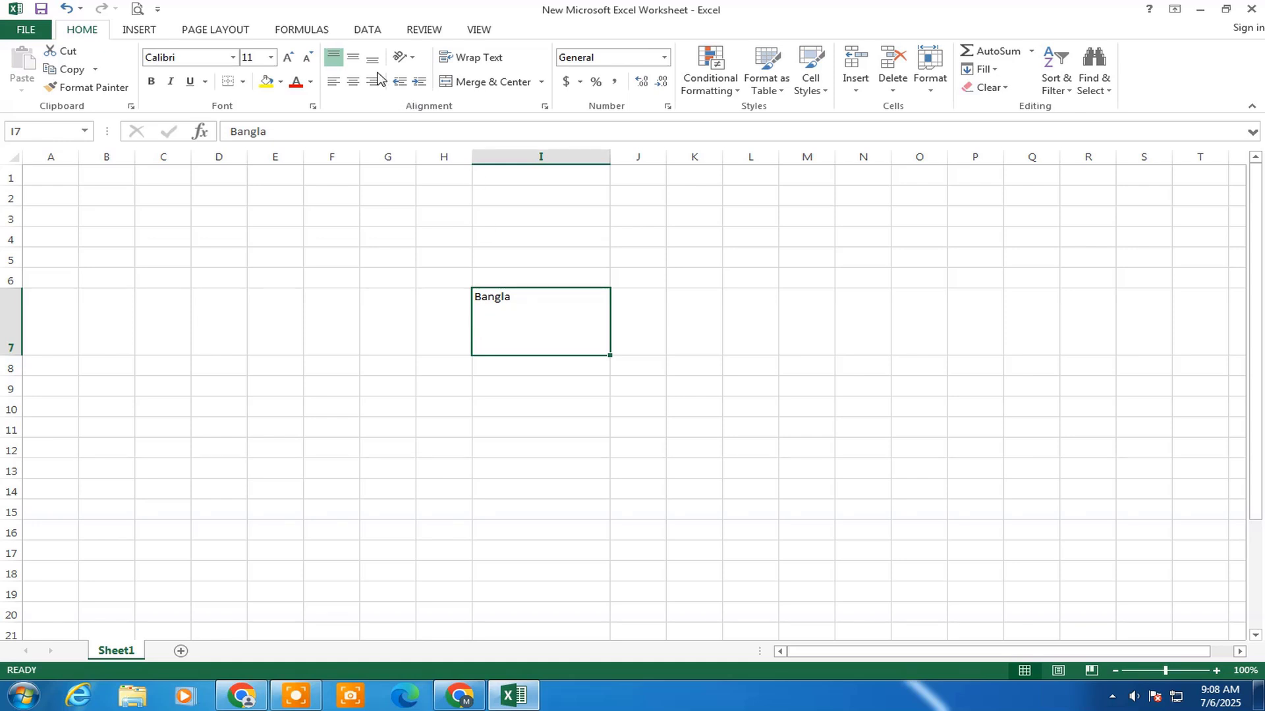
left_click(353, 57)
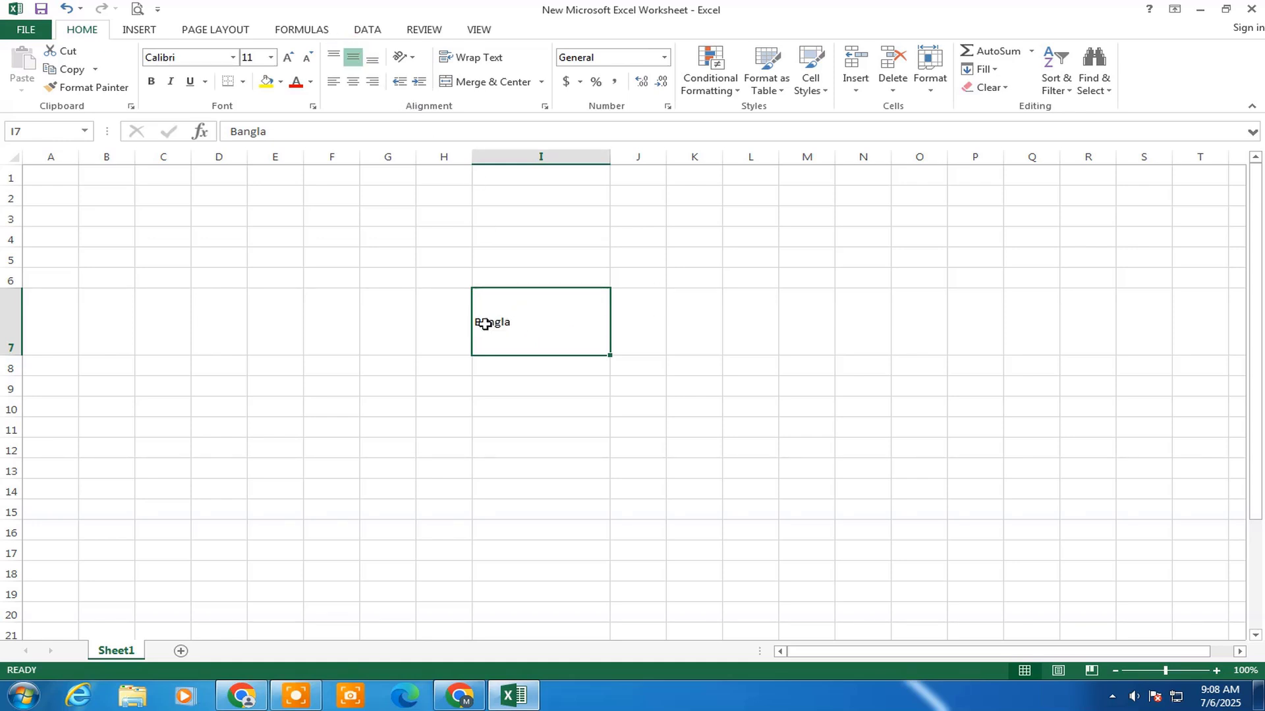
left_click(372, 61)
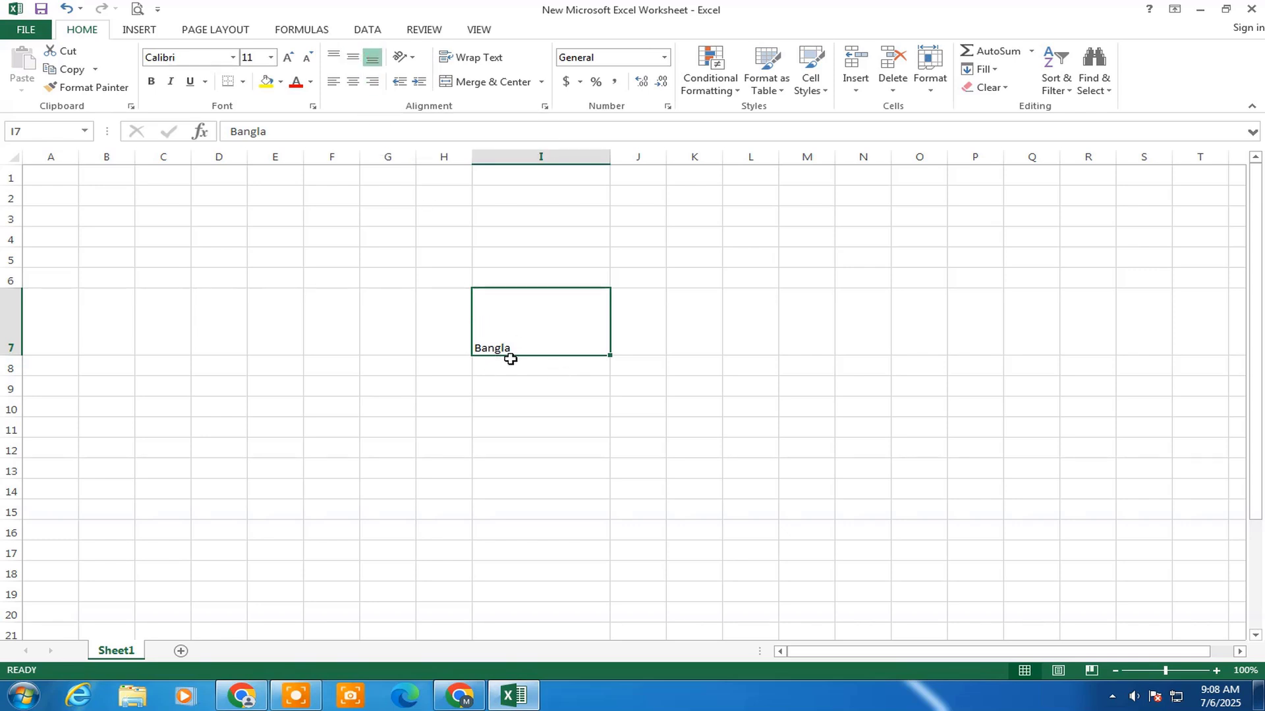
- Left-align "Bangla" in I7, set its vertical alignment to middle, and switch its horizontal alignment to center and finally right
left_click(336, 86)
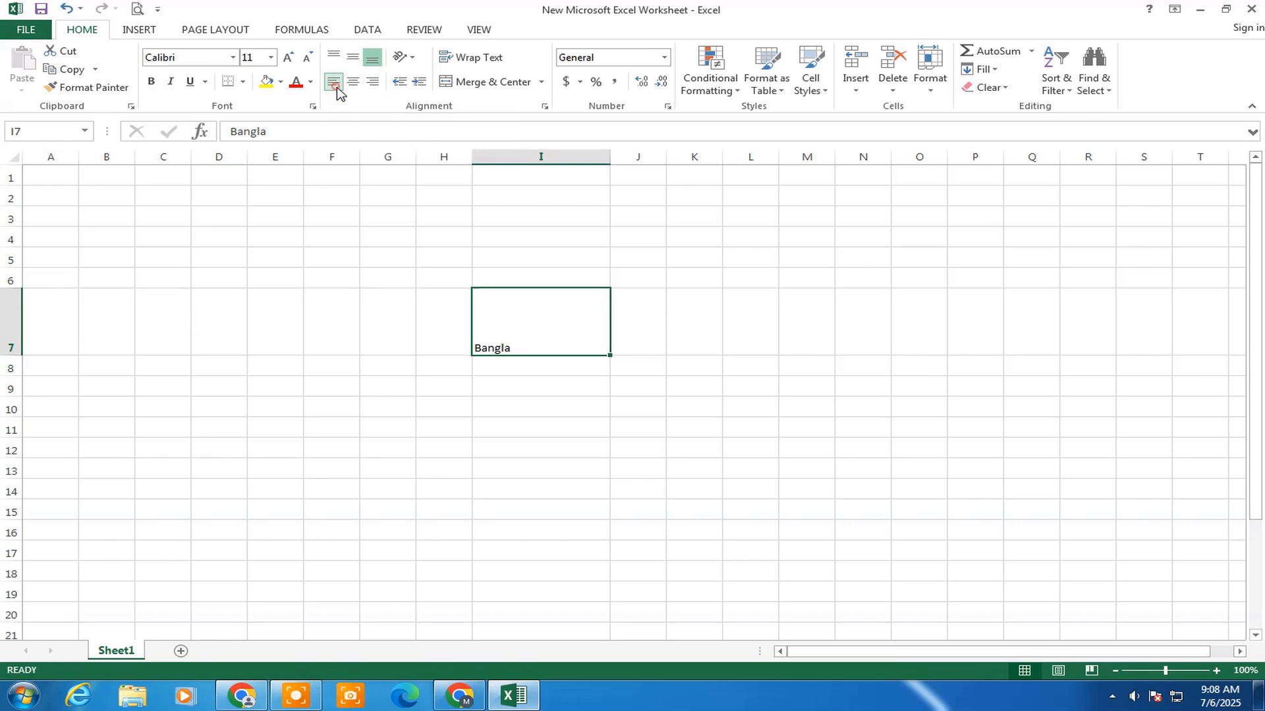
left_click(498, 343)
left_click(353, 58)
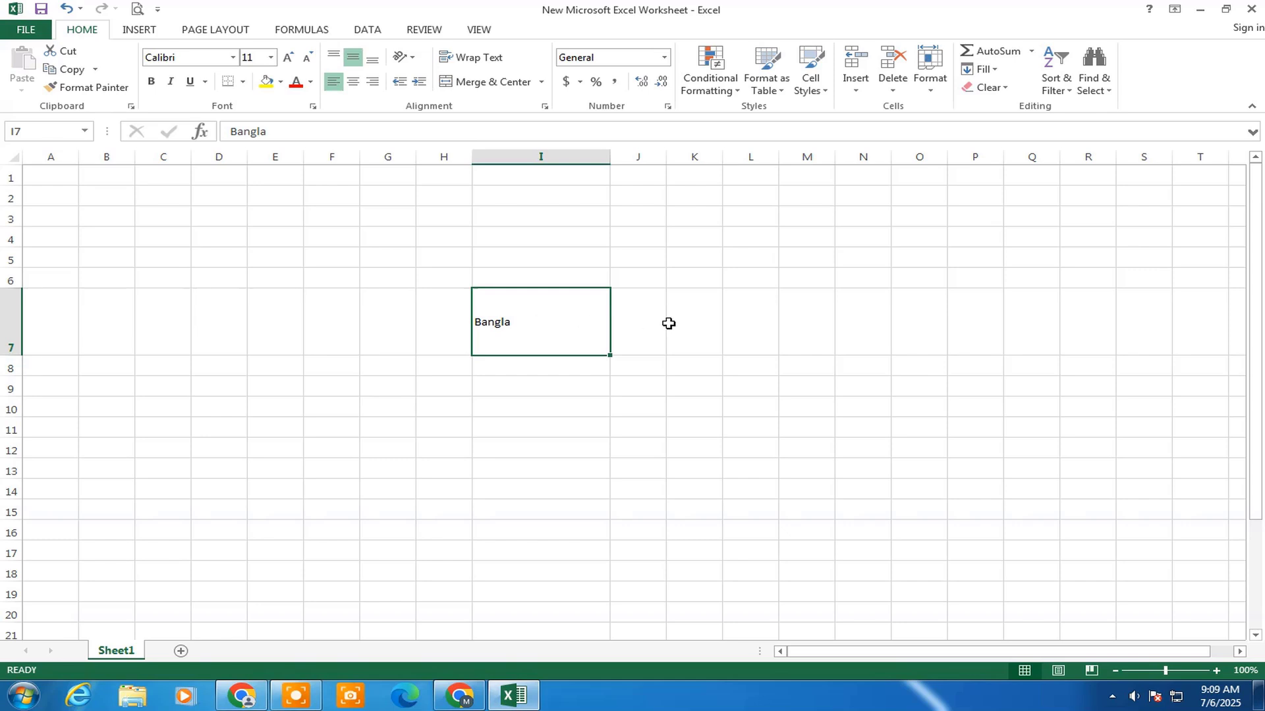
left_click(353, 81)
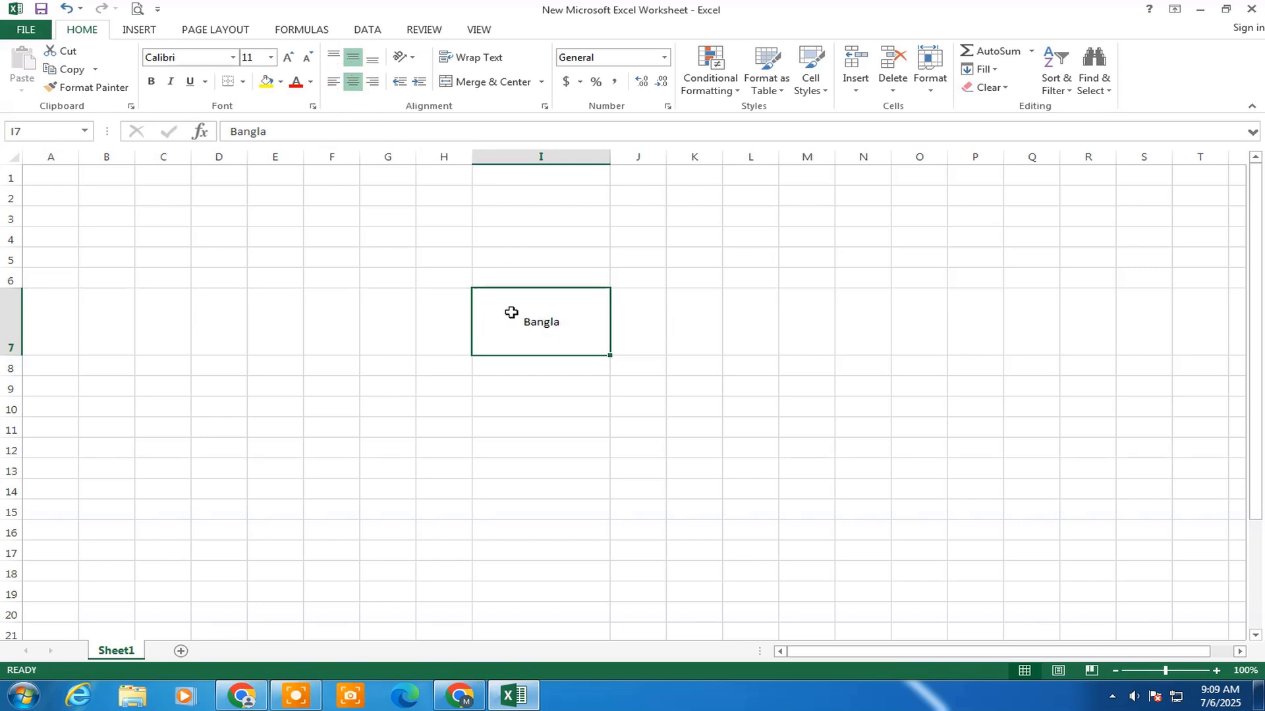
left_click(373, 81)
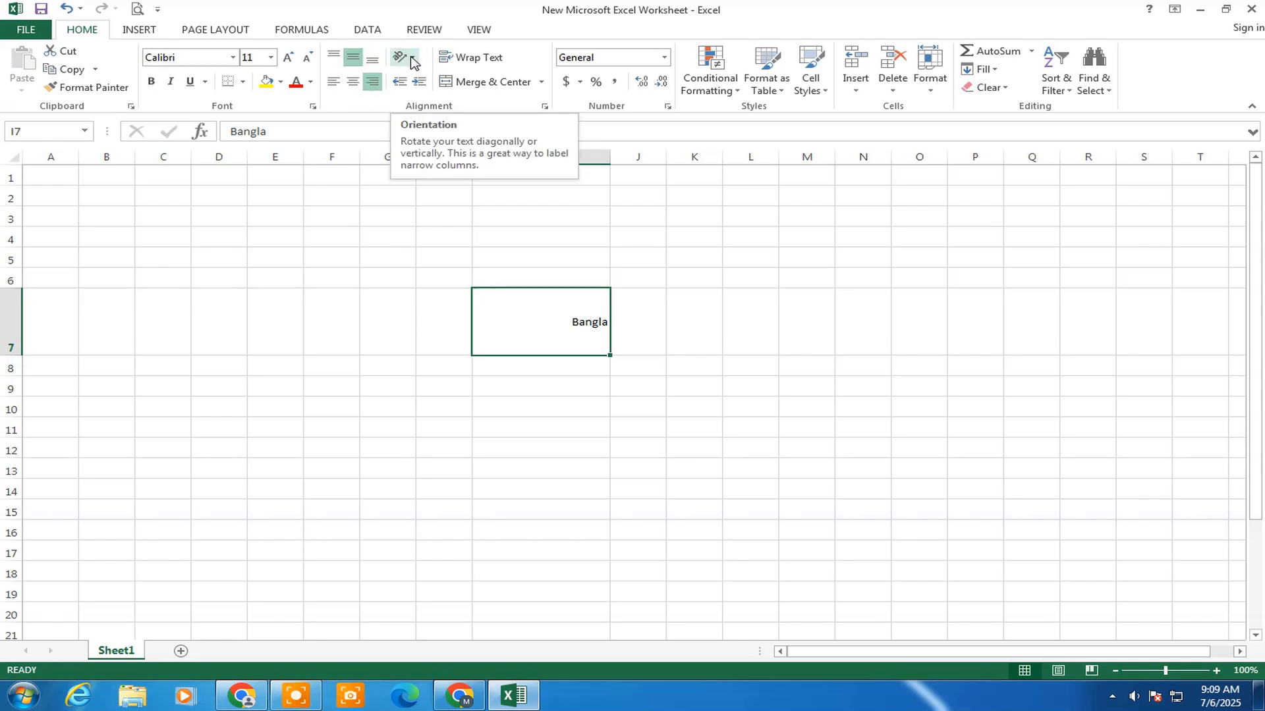
- Enter "English" in cell I4 and keep that cell selected
left_click(511, 233)
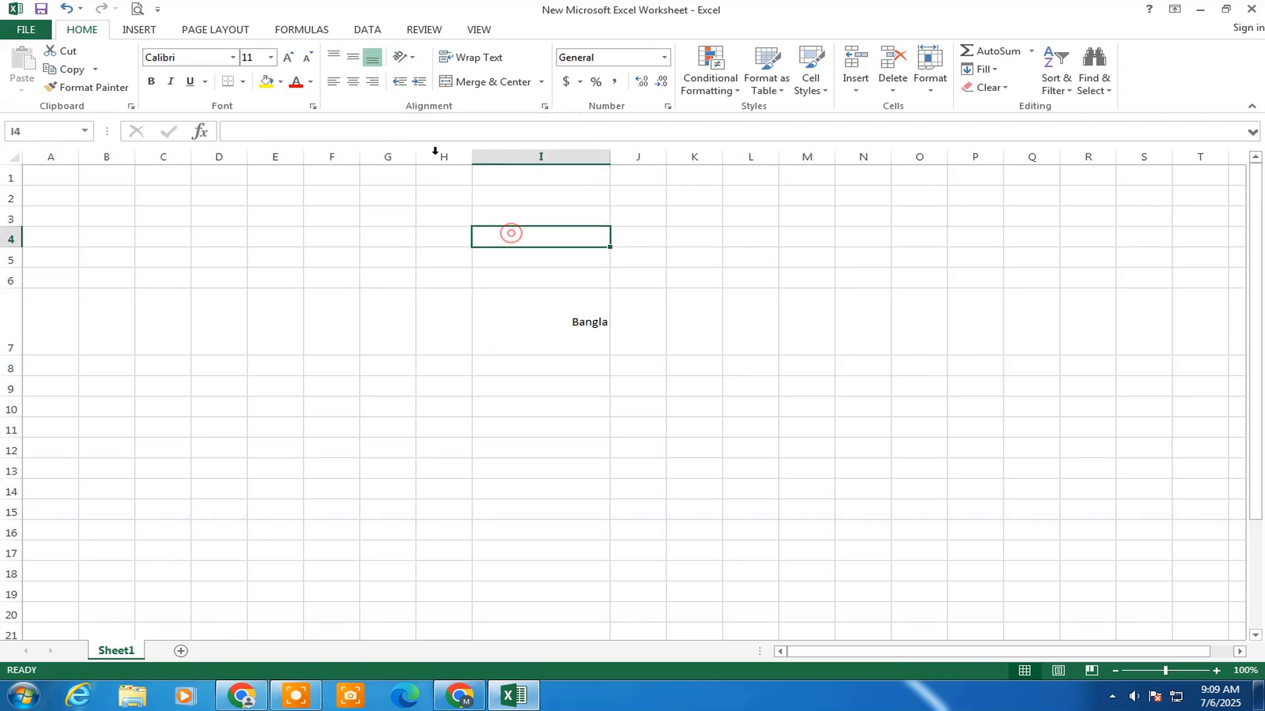
left_click(413, 57)
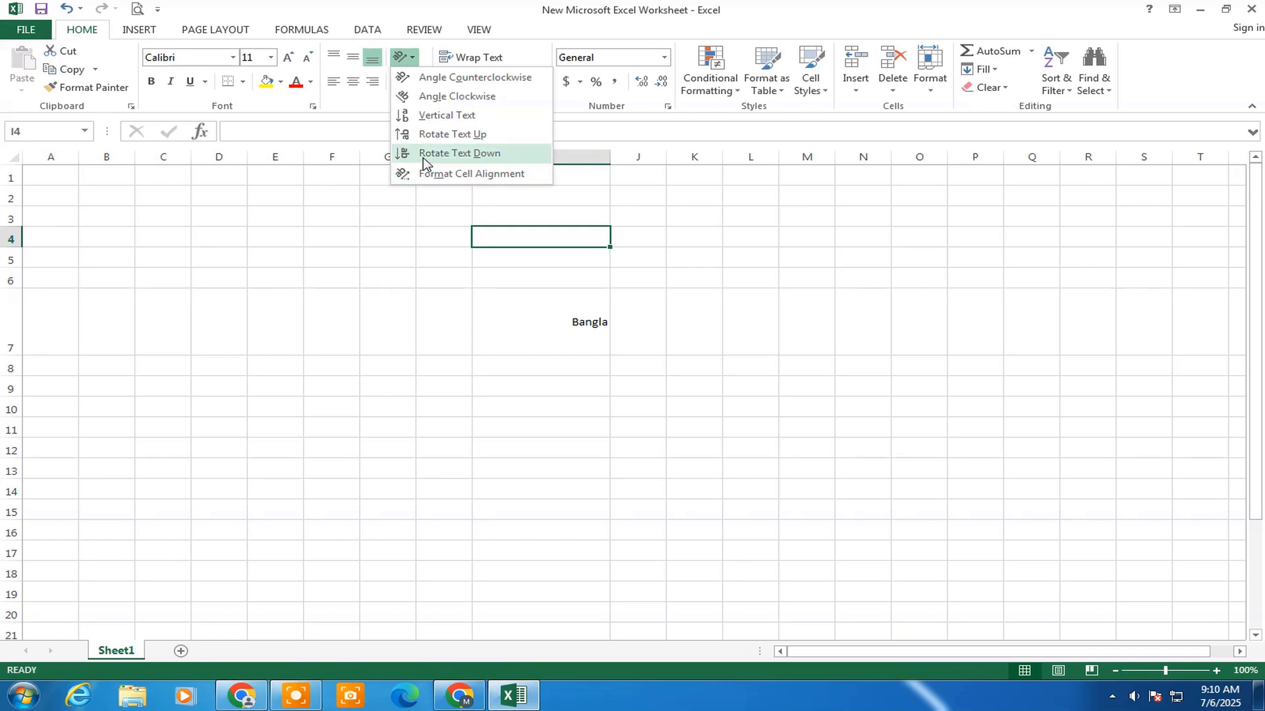
left_click(480, 153)
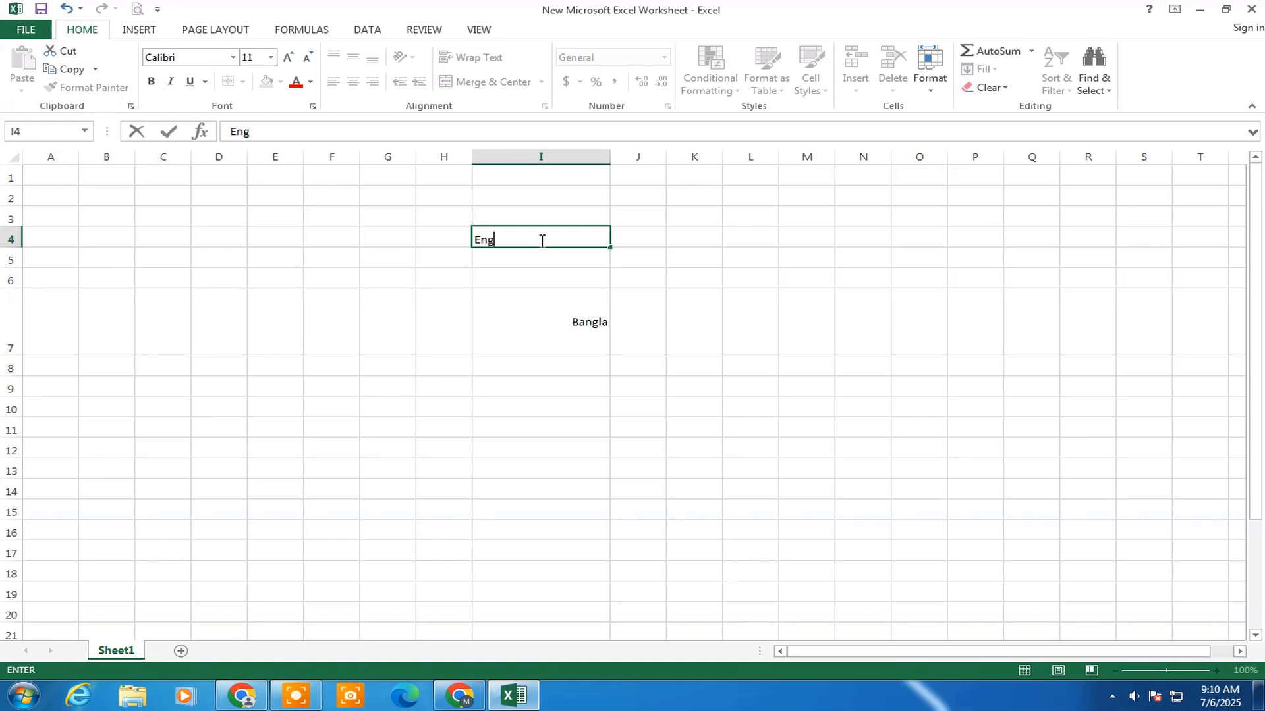
type("h")
left_click(583, 245)
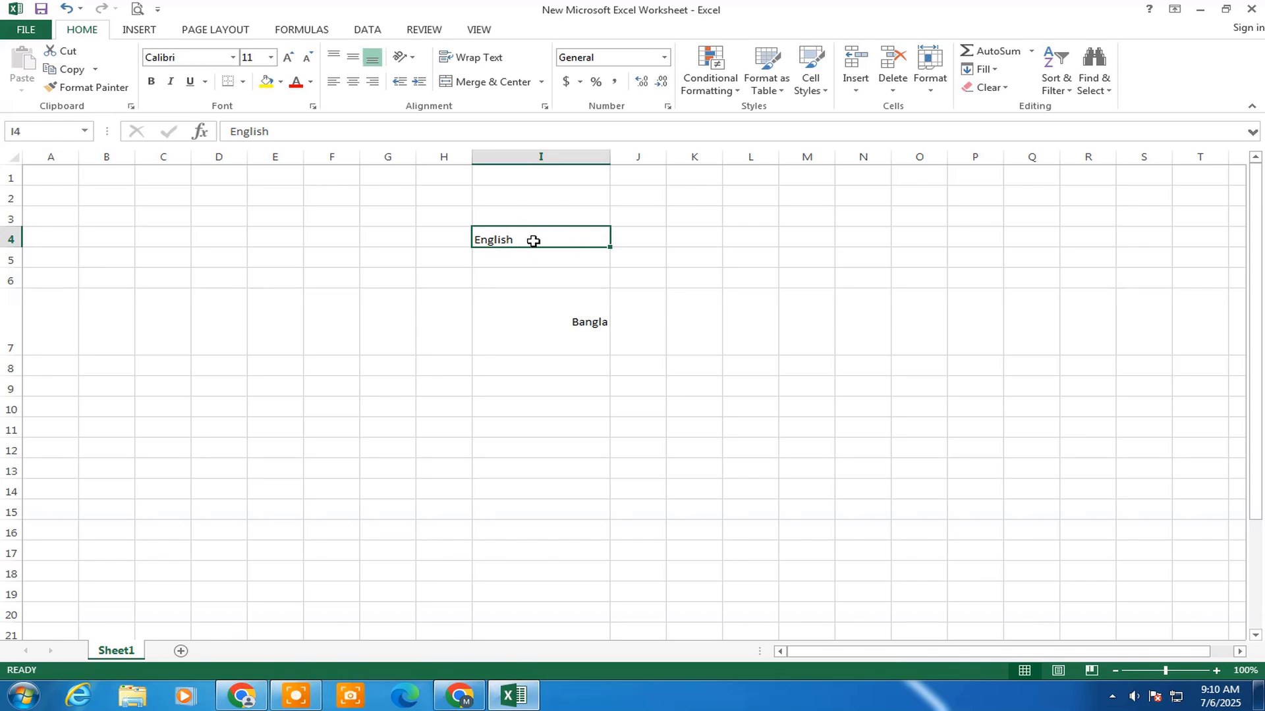
- Angle the "English" text in I4 counterclockwise and make row 4 taller to fit it
left_click(402, 57)
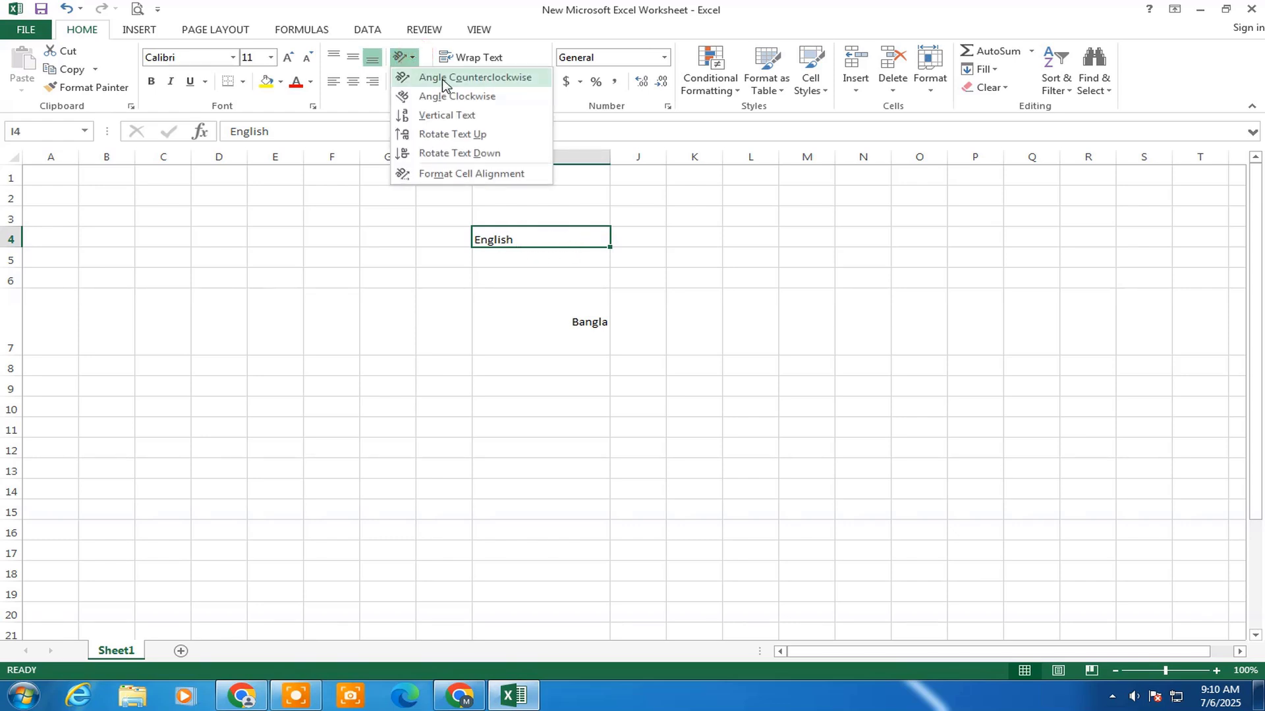
left_click(440, 78)
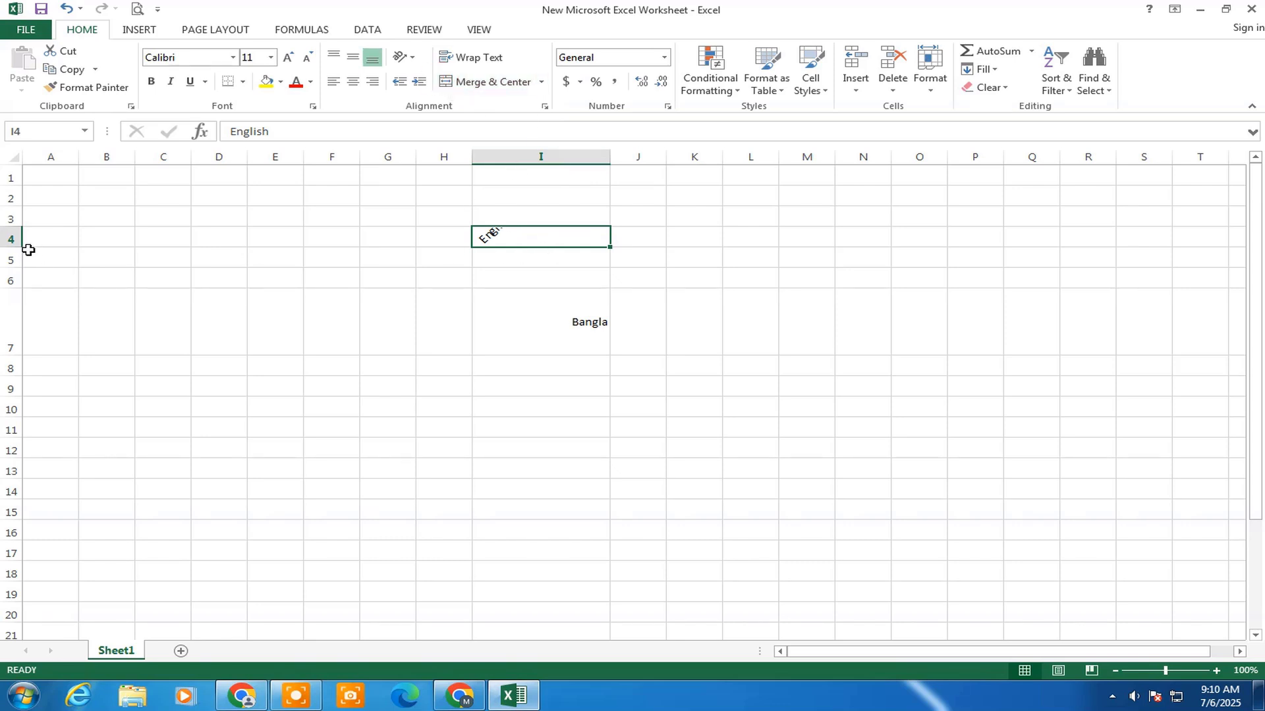
left_click_drag(13, 247, 14, 314)
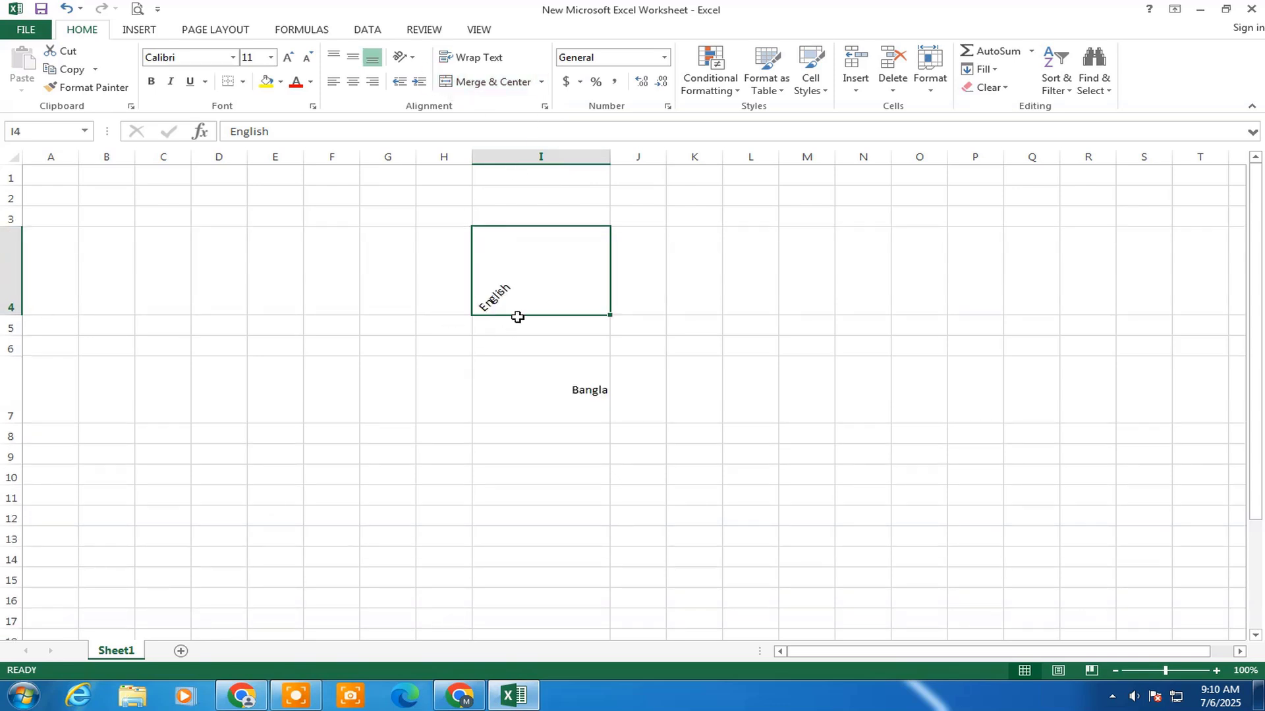
- Increase the font size of "English" in cell I4 to 22
left_click(289, 58)
left_click(289, 58)
left_click(290, 57)
left_click(290, 58)
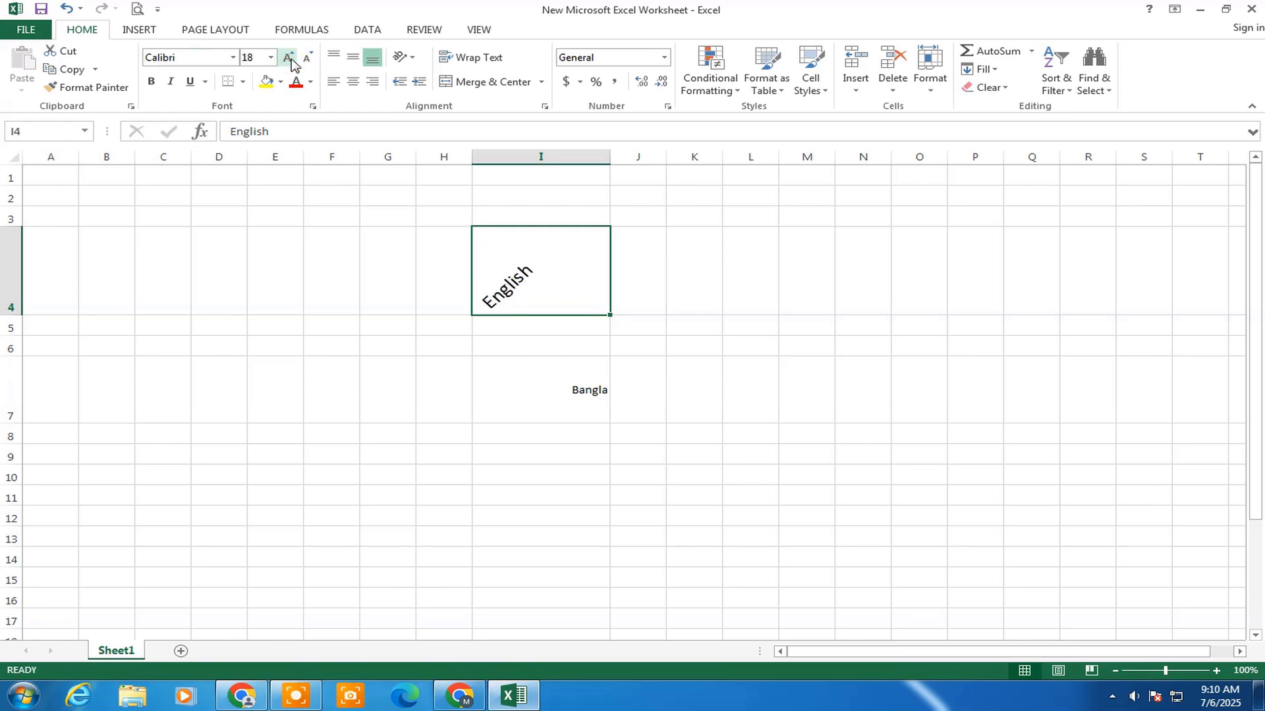
left_click(290, 58)
left_click(290, 58)
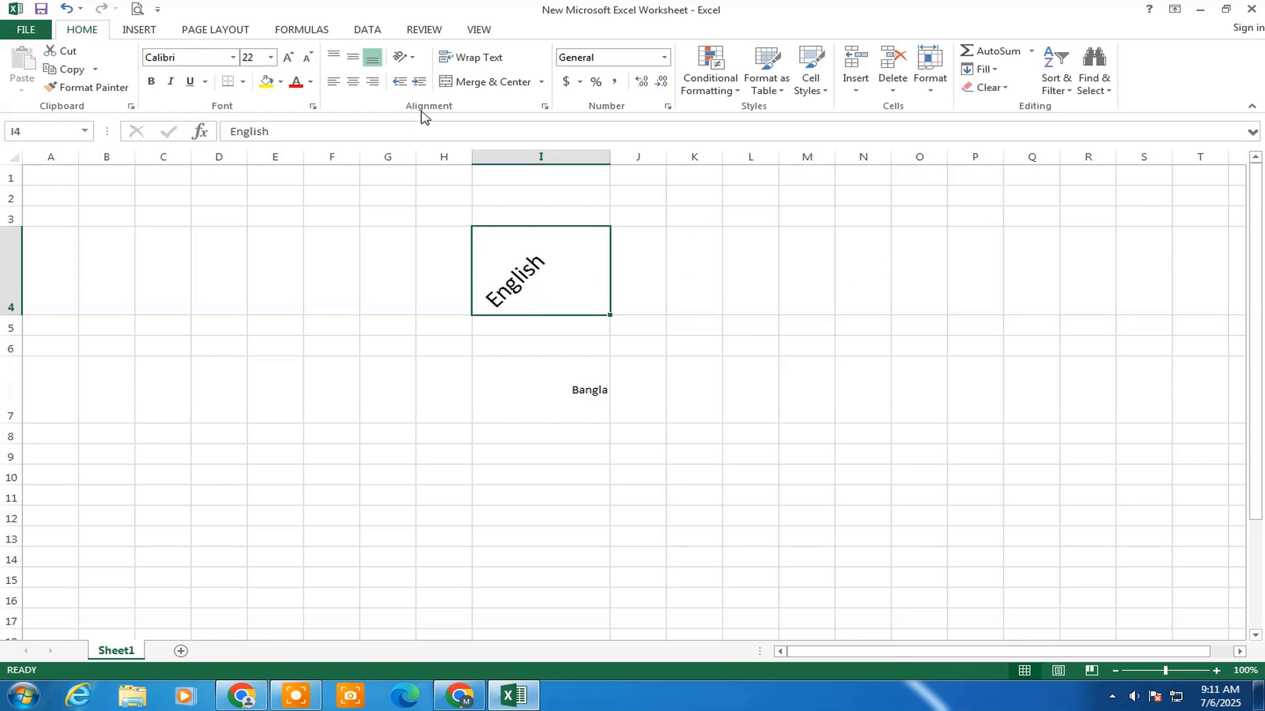
- Switch the orientation of "English" to Angle Clockwise and after that to Vertical Text, making row 4 tall enough for all its letters
left_click(415, 58)
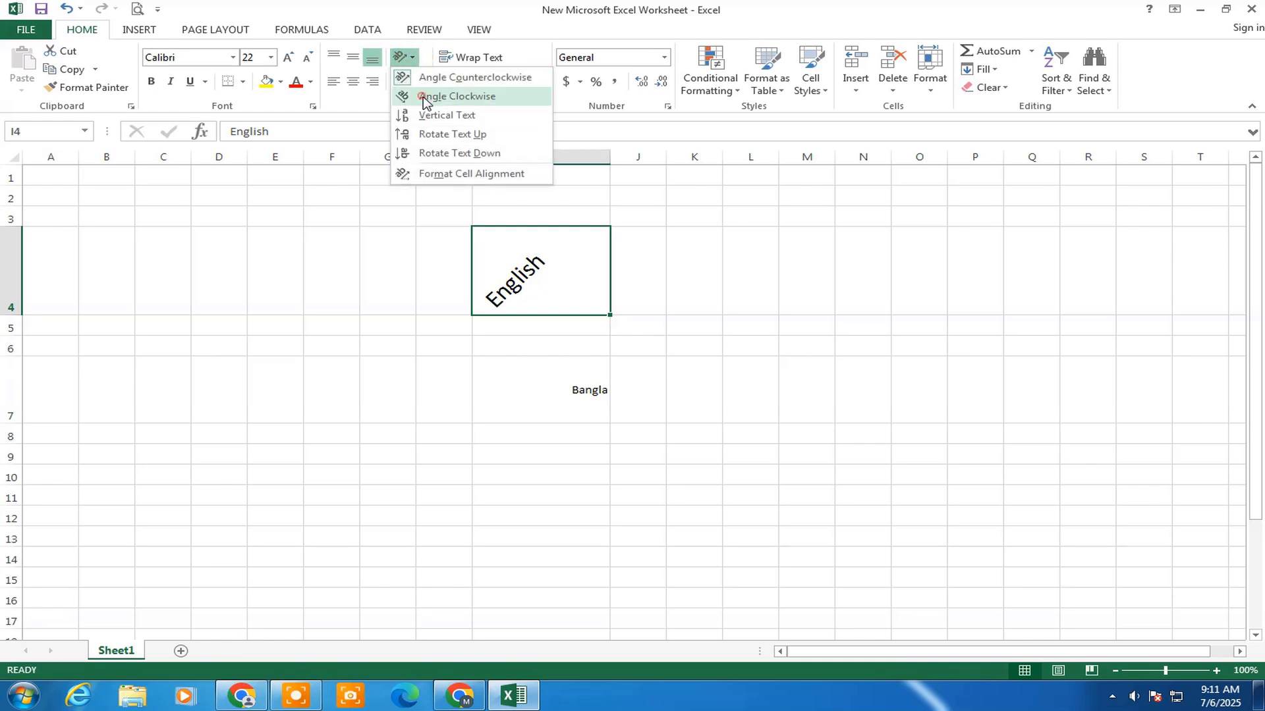
left_click(421, 95)
left_click(403, 57)
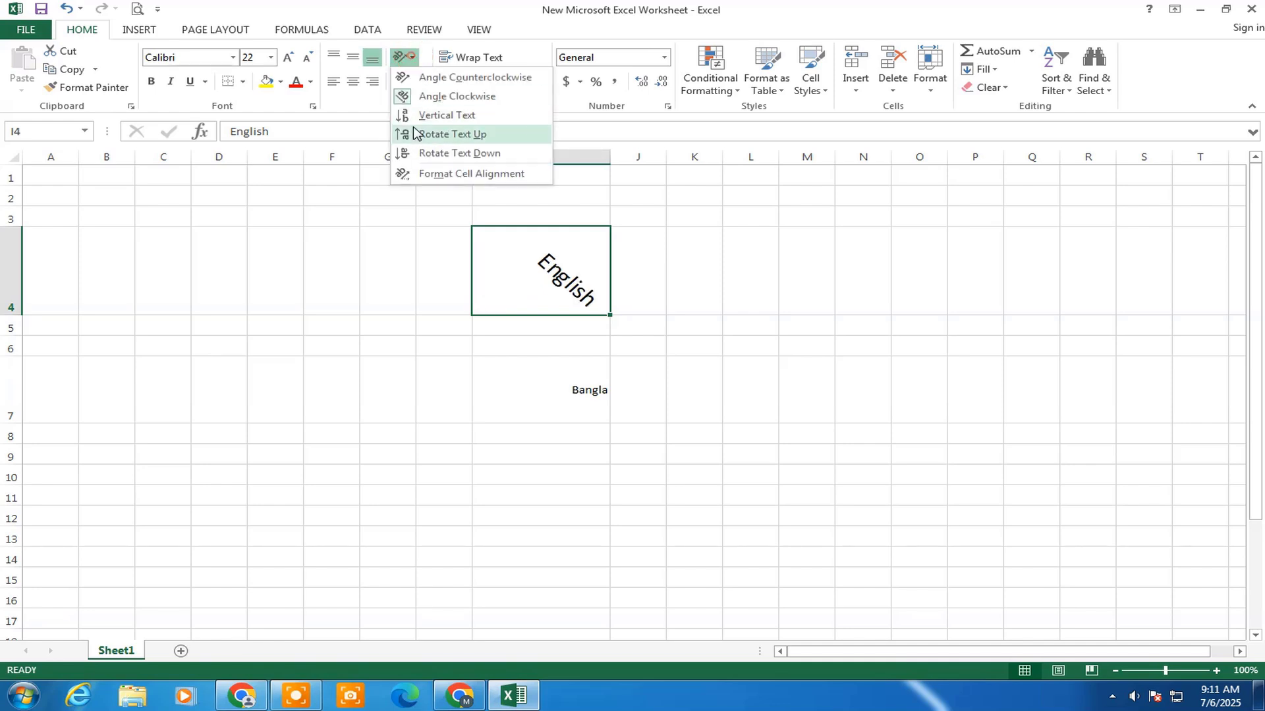
left_click(424, 117)
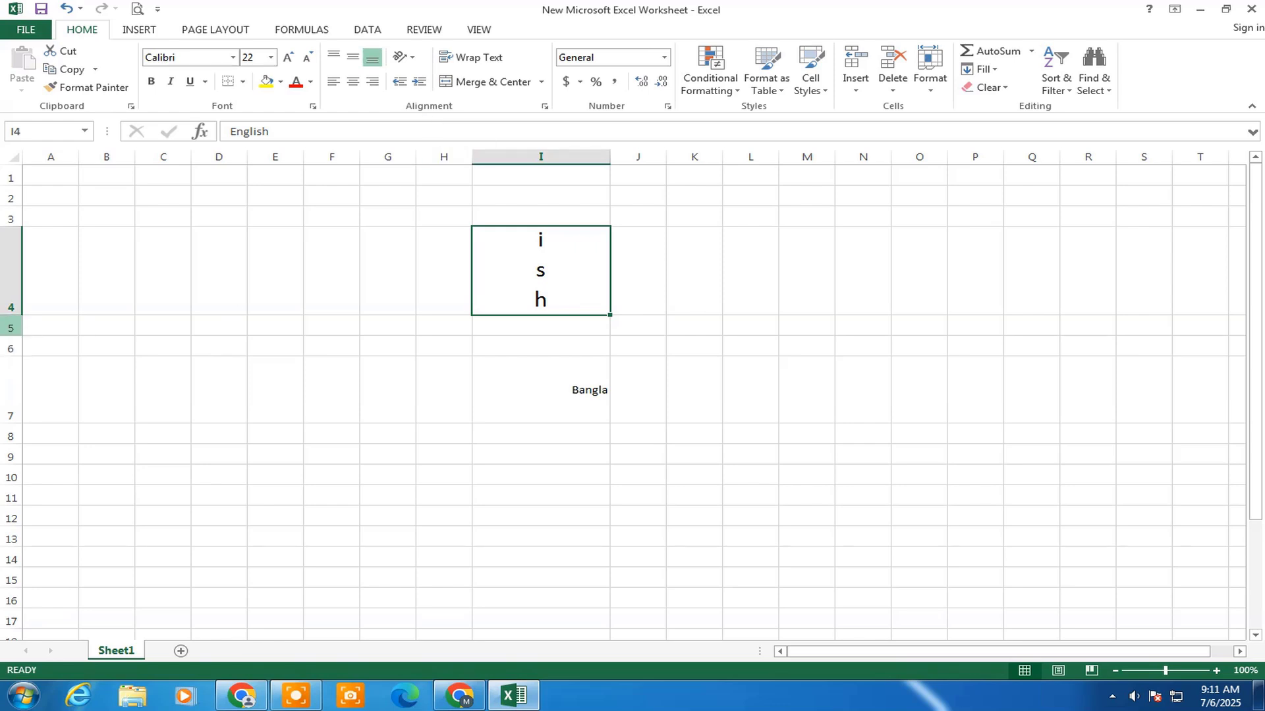
left_click_drag(11, 314, 12, 520)
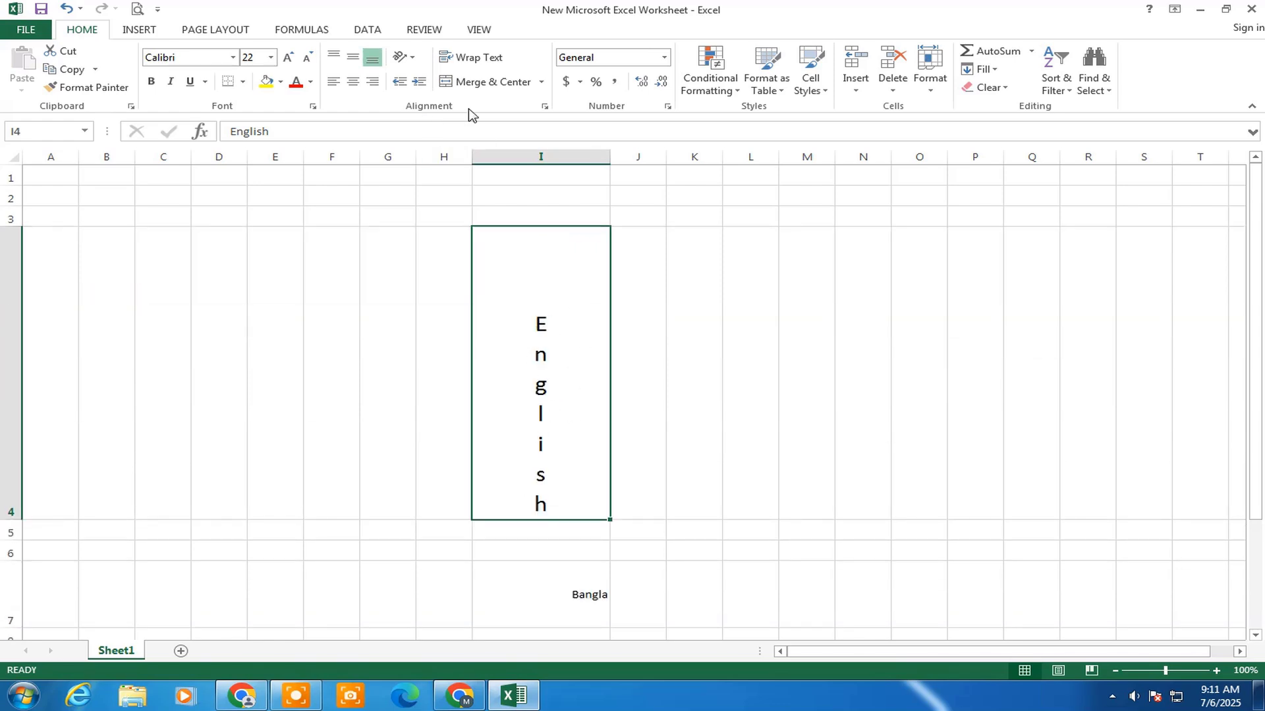
- Change the orientation of "English" in I4 to Rotate Text Down, followed by Rotate Text Up
left_click(403, 57)
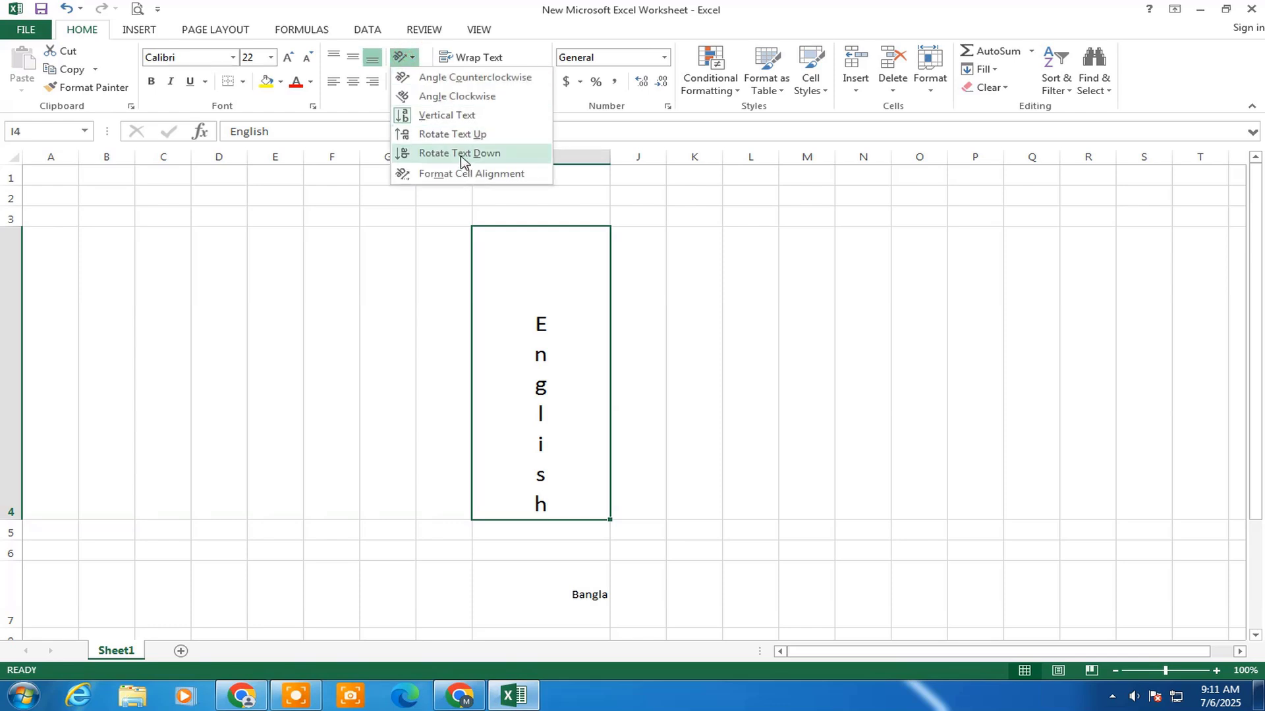
left_click(461, 155)
left_click(403, 56)
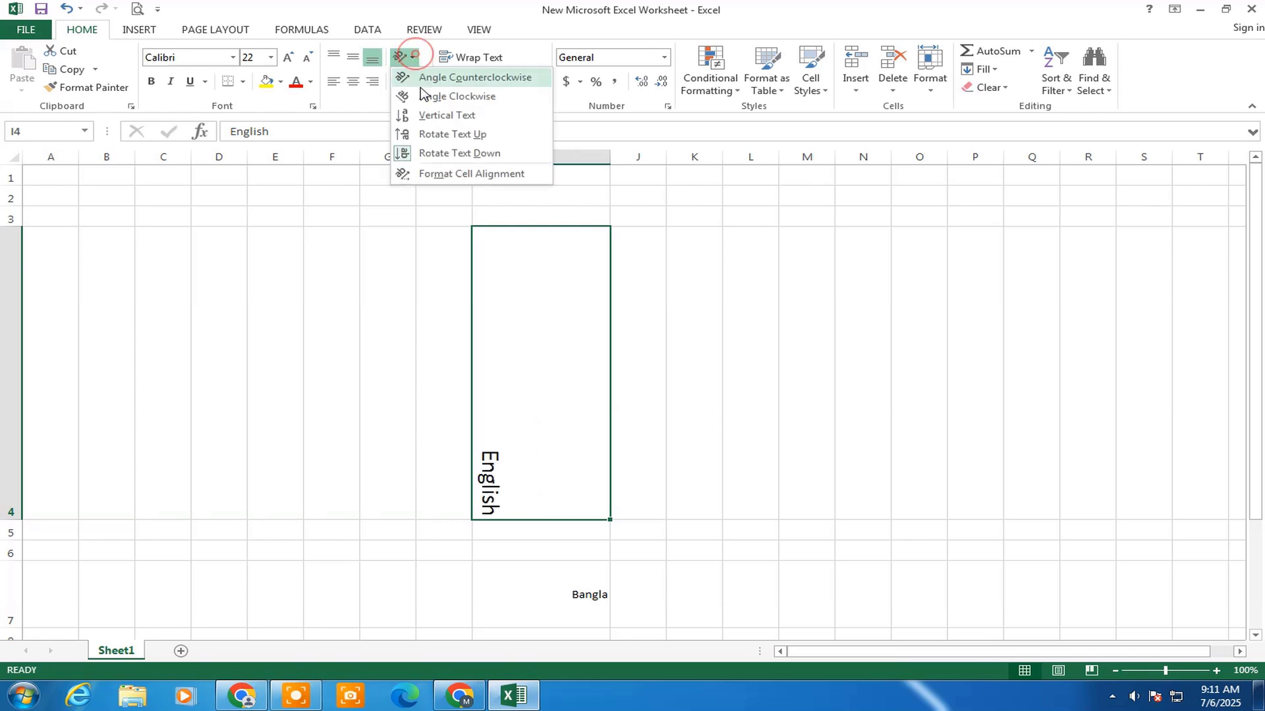
left_click(442, 133)
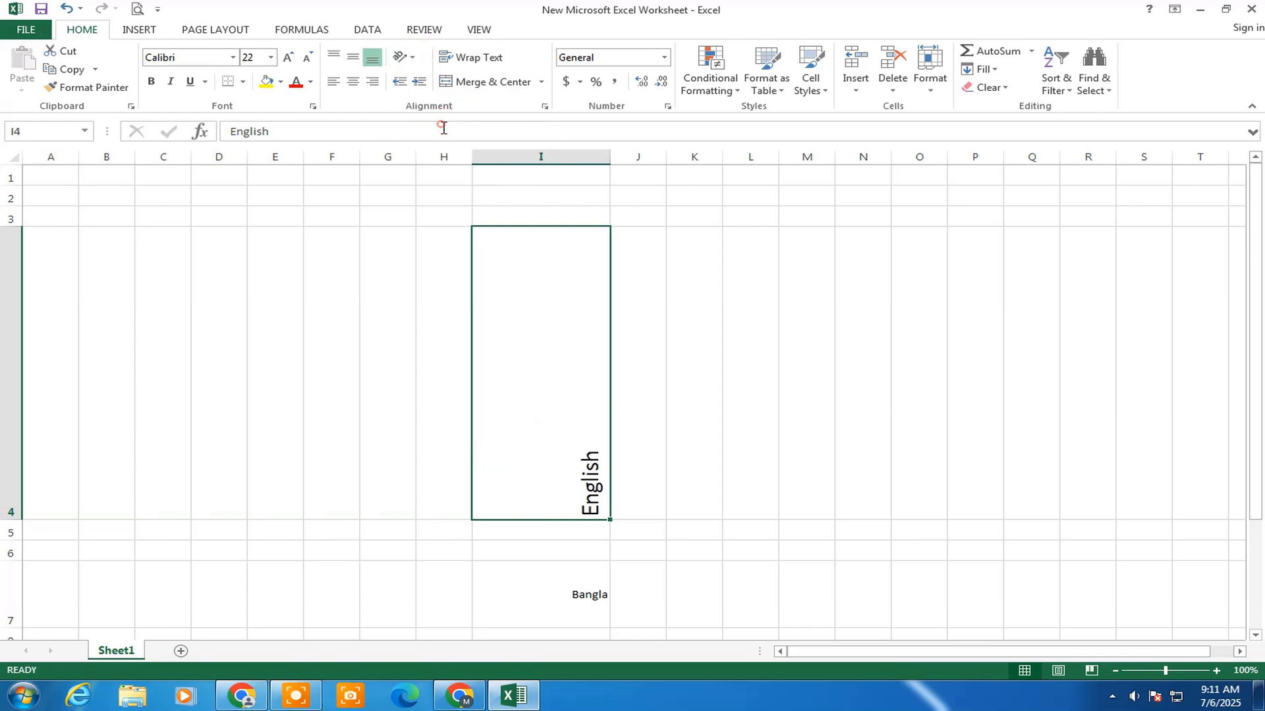
- Set a custom orientation angle in degrees for "English" through the Format Cells alignment settings, tilting it counterclockwise at less than 90 degrees
left_click(404, 58)
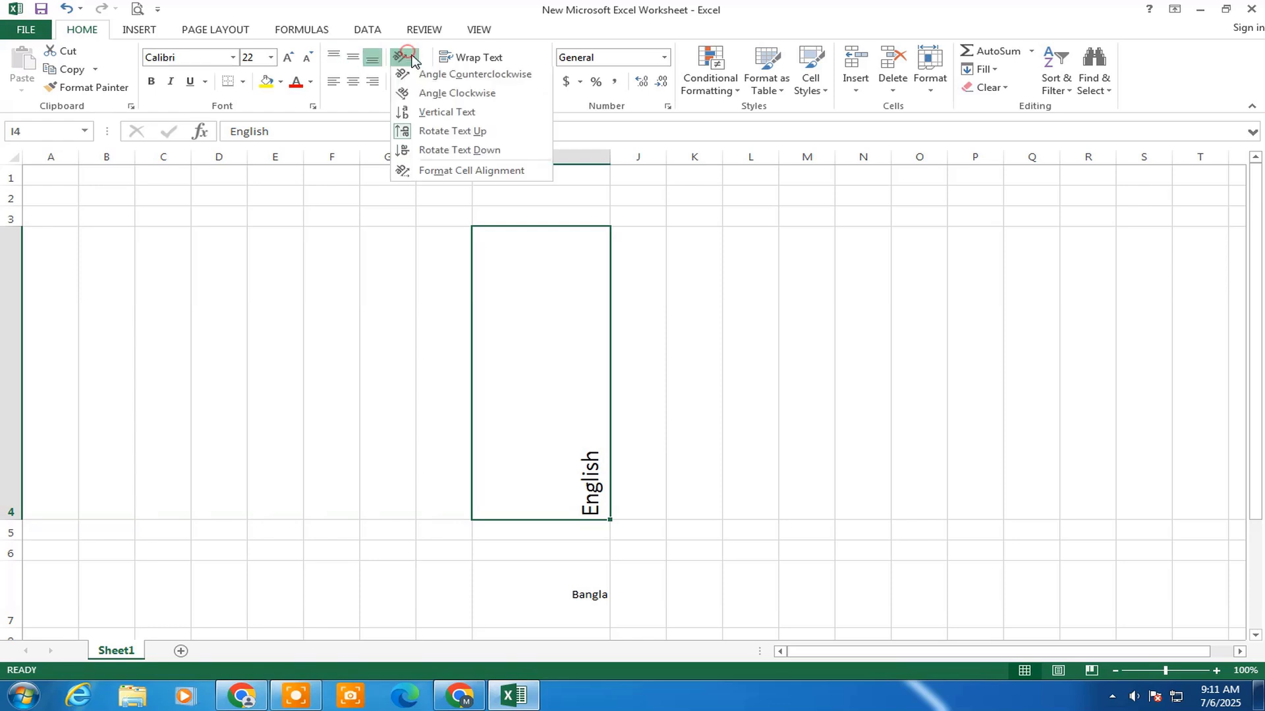
left_click(456, 175)
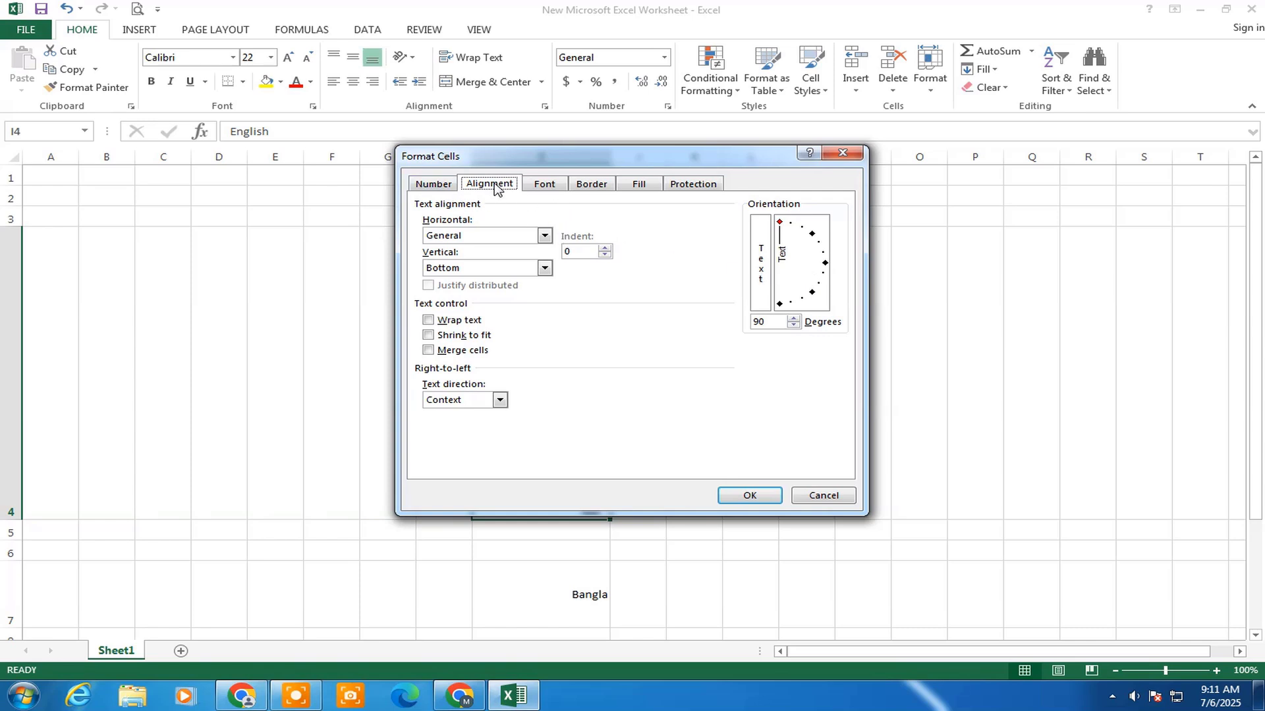
left_click(797, 325)
left_click(797, 325)
left_click(797, 325)
left_click(797, 325)
left_click(797, 325)
left_click(764, 322)
left_click_drag(764, 324, 751, 325)
left_click(750, 495)
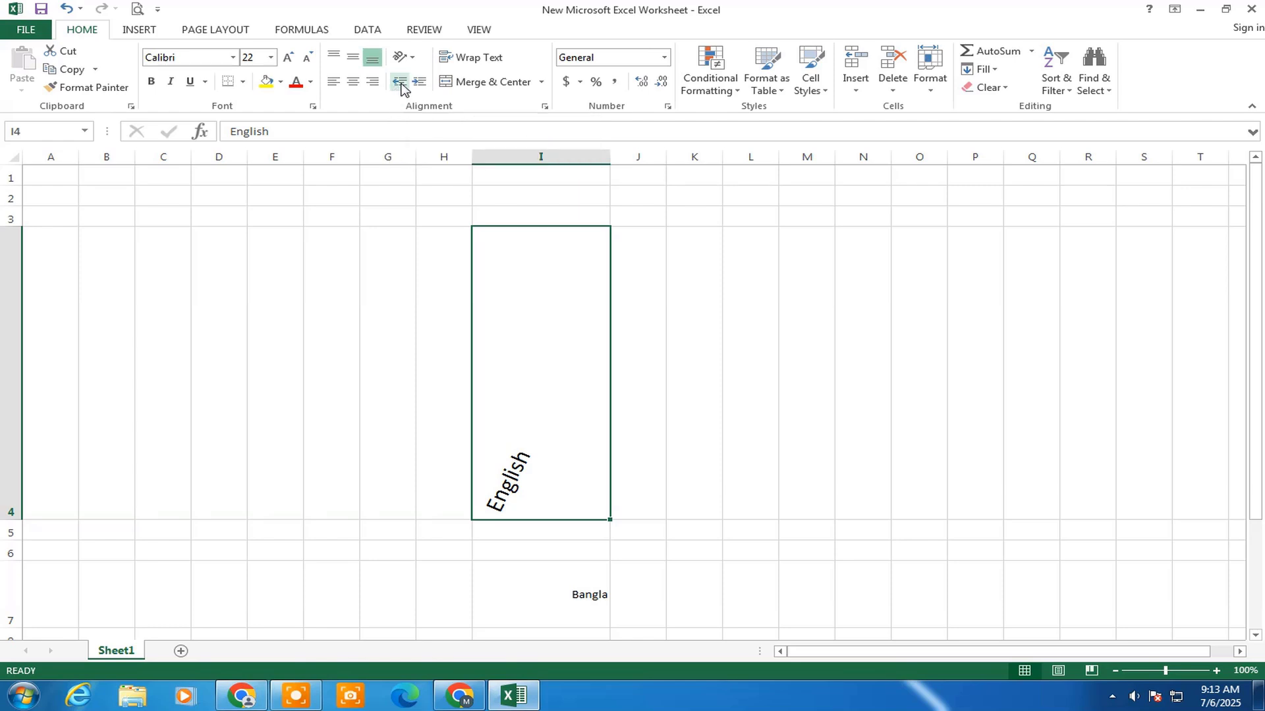
- Delete the whole of row 4, which holds the "English" text
left_click(764, 419)
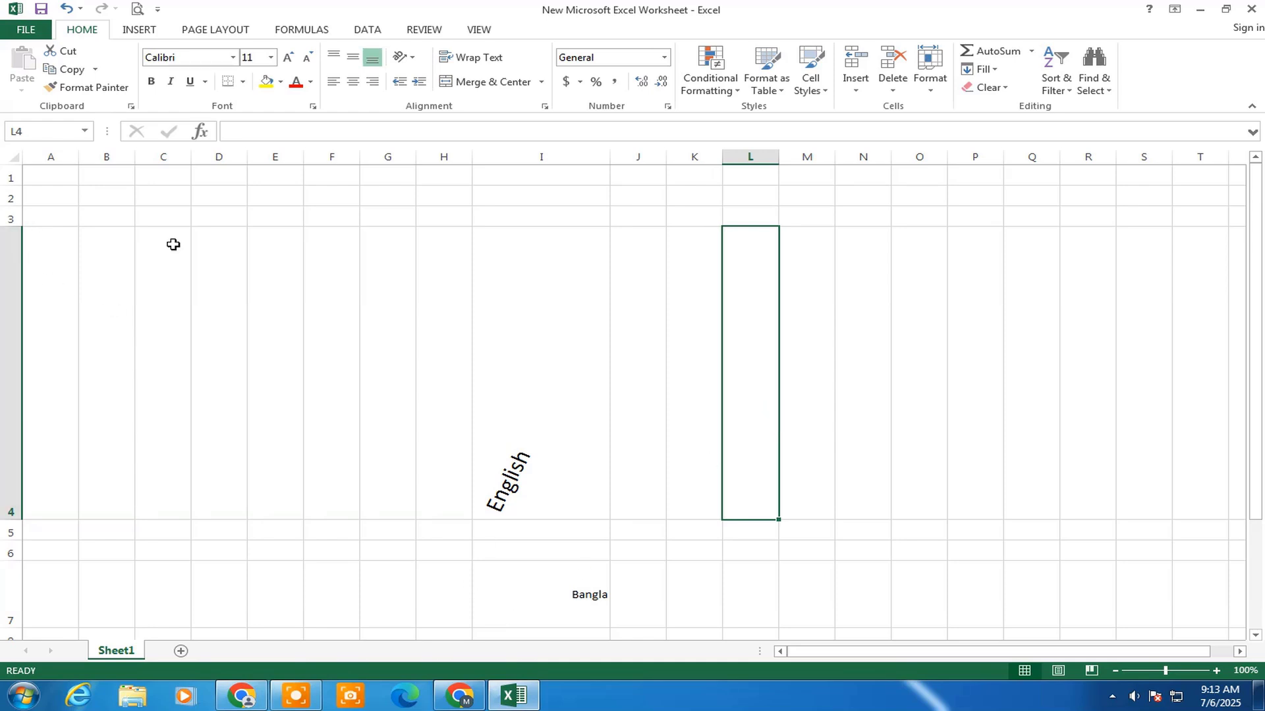
left_click(13, 336)
right_click(19, 337)
left_click(63, 468)
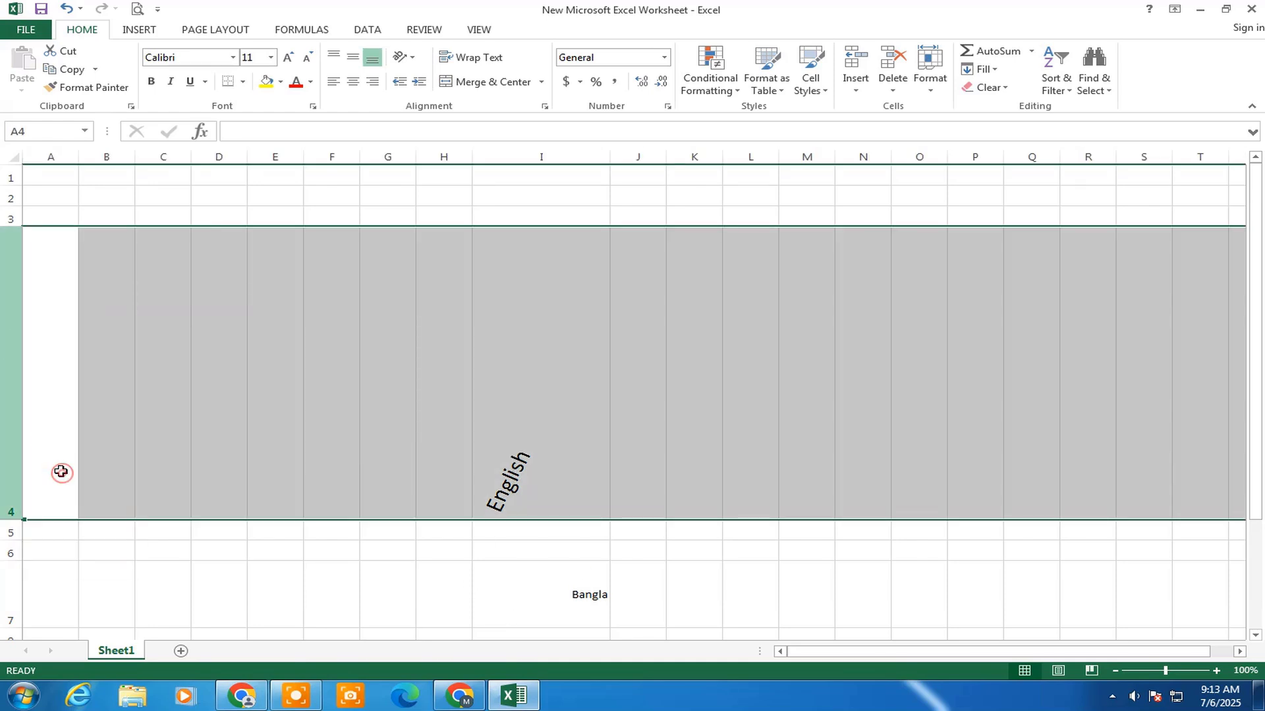
left_click(480, 409)
- Delete the whole of row 6, which holds the "Bangla" text
left_click(6, 301)
right_click(6, 301)
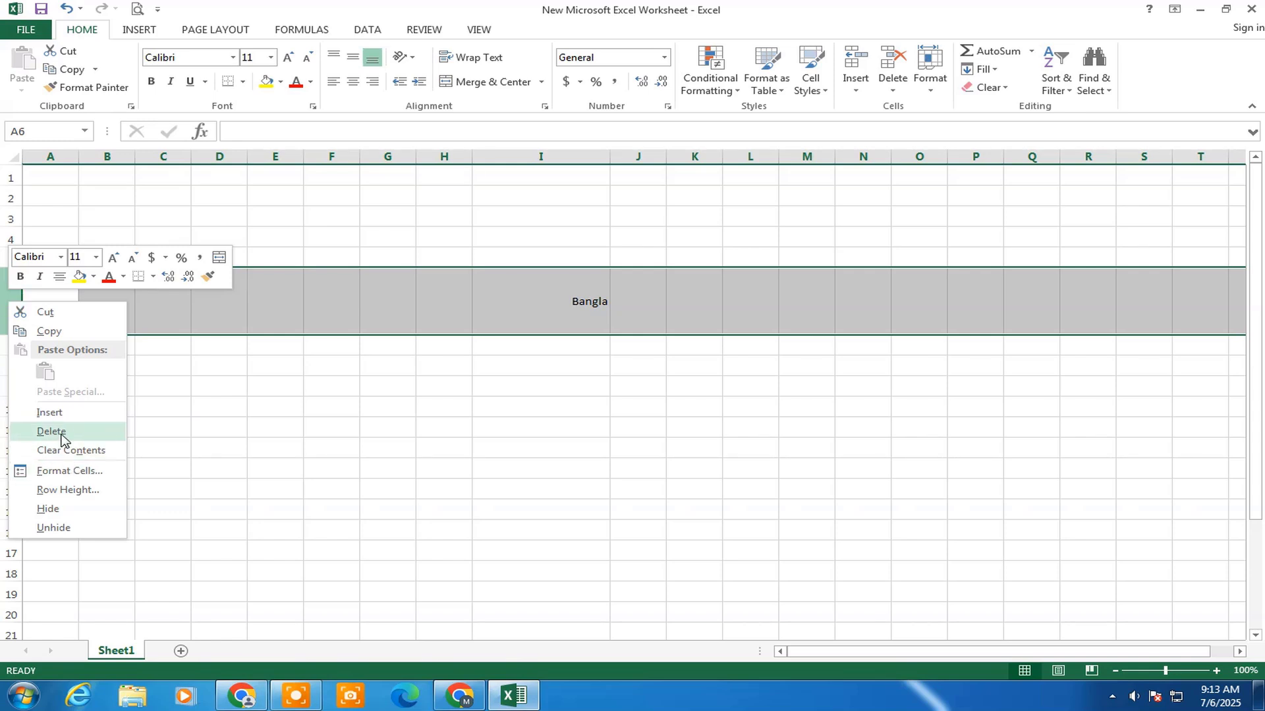
left_click(50, 431)
left_click(534, 314)
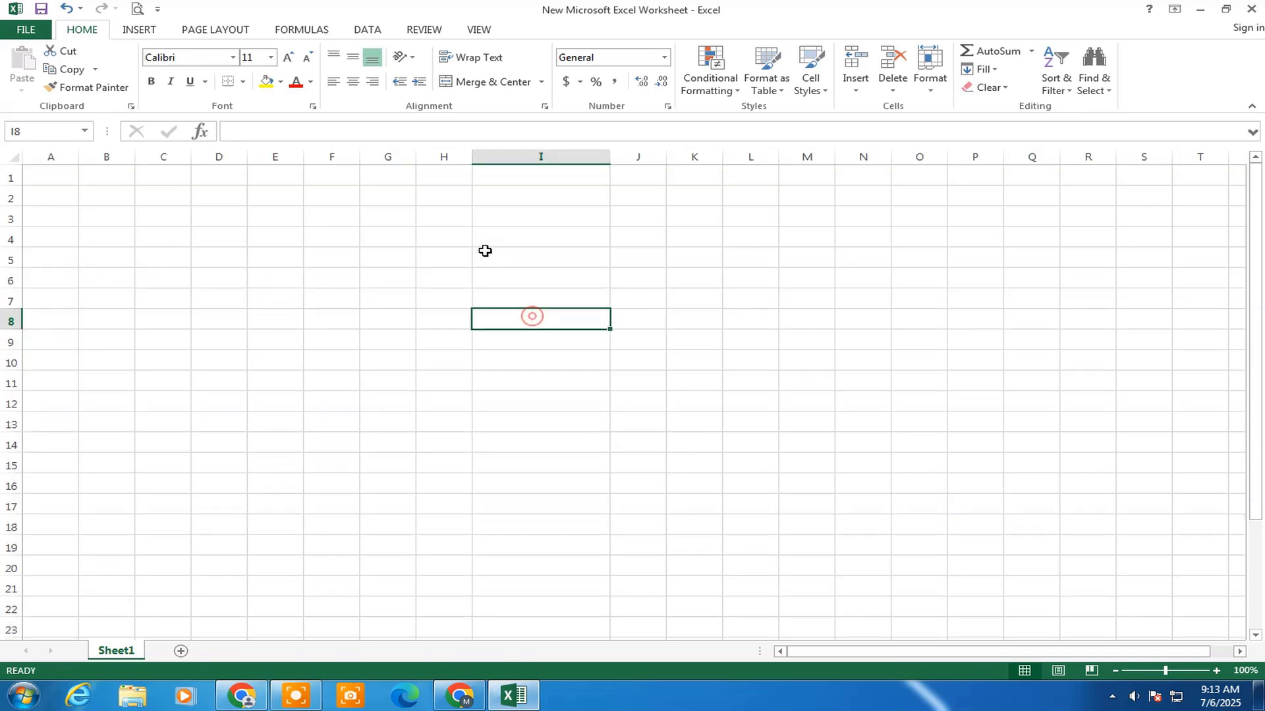
- Enter the text "Bangla English" in cell I5
left_click(532, 258)
double_click(532, 258)
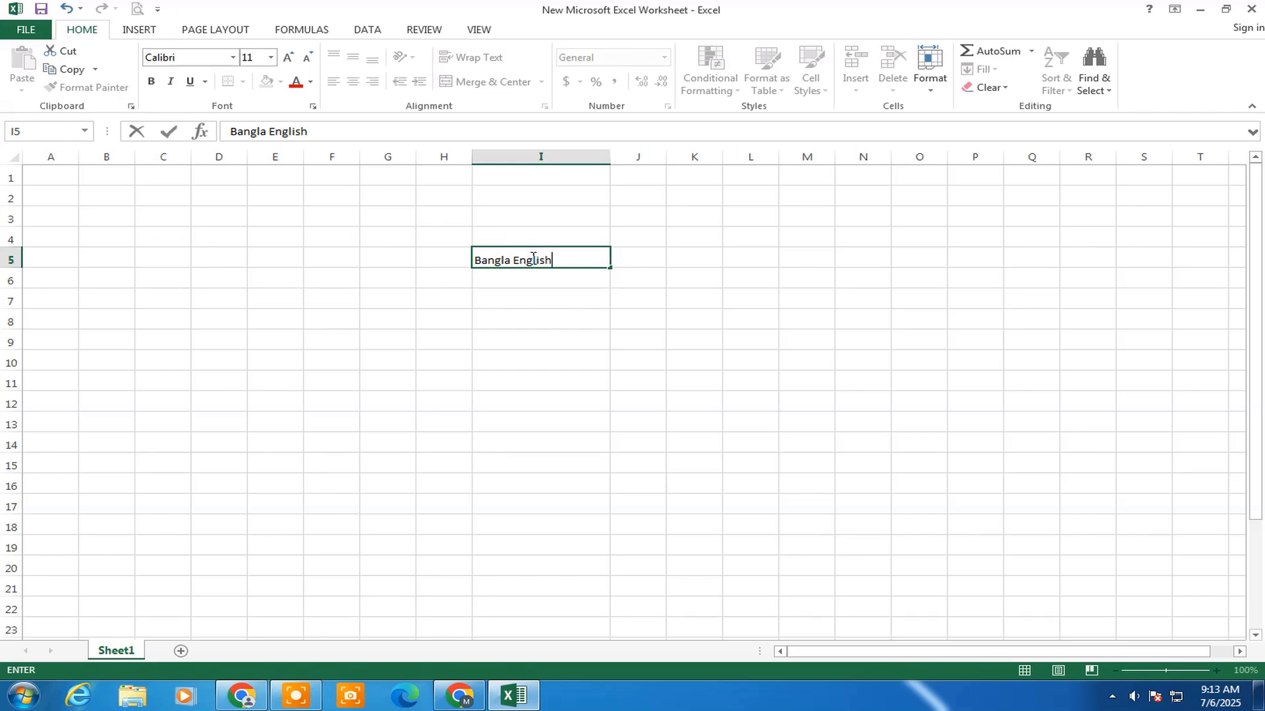
left_click(600, 357)
- Increase the indent of "Bangla English" in I5 by five levels
left_click(535, 260)
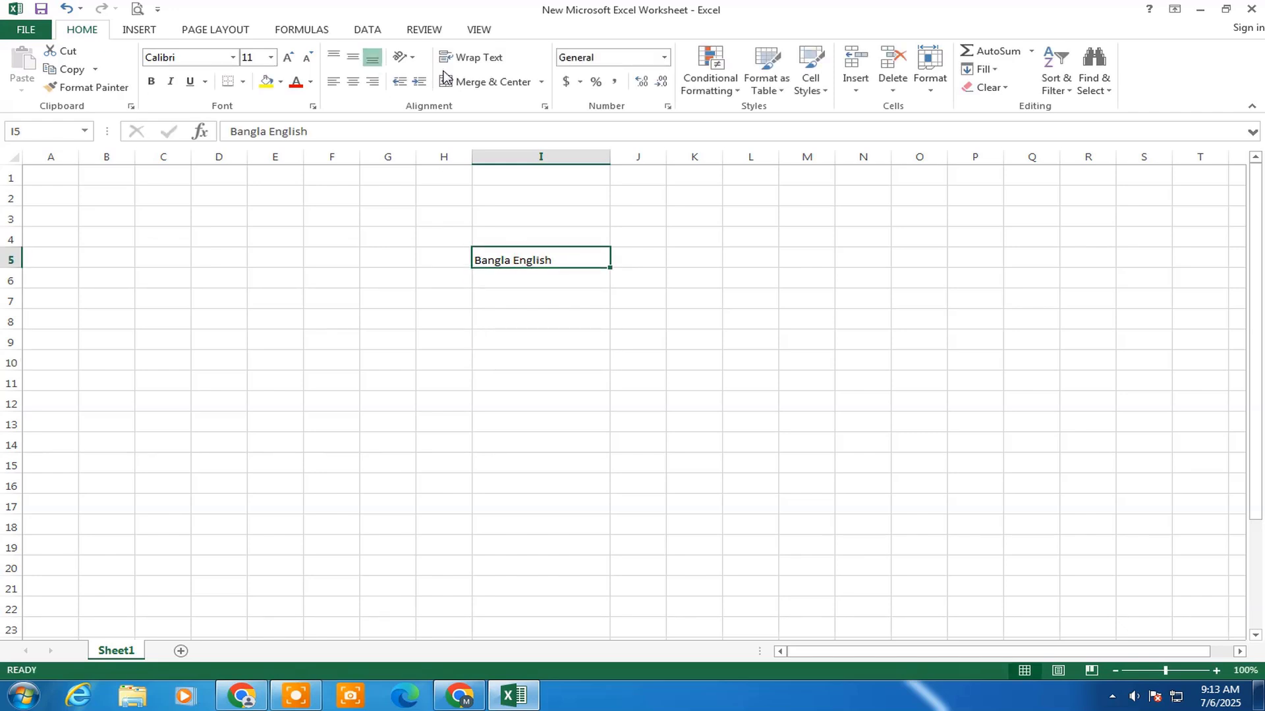
left_click(420, 81)
left_click(419, 81)
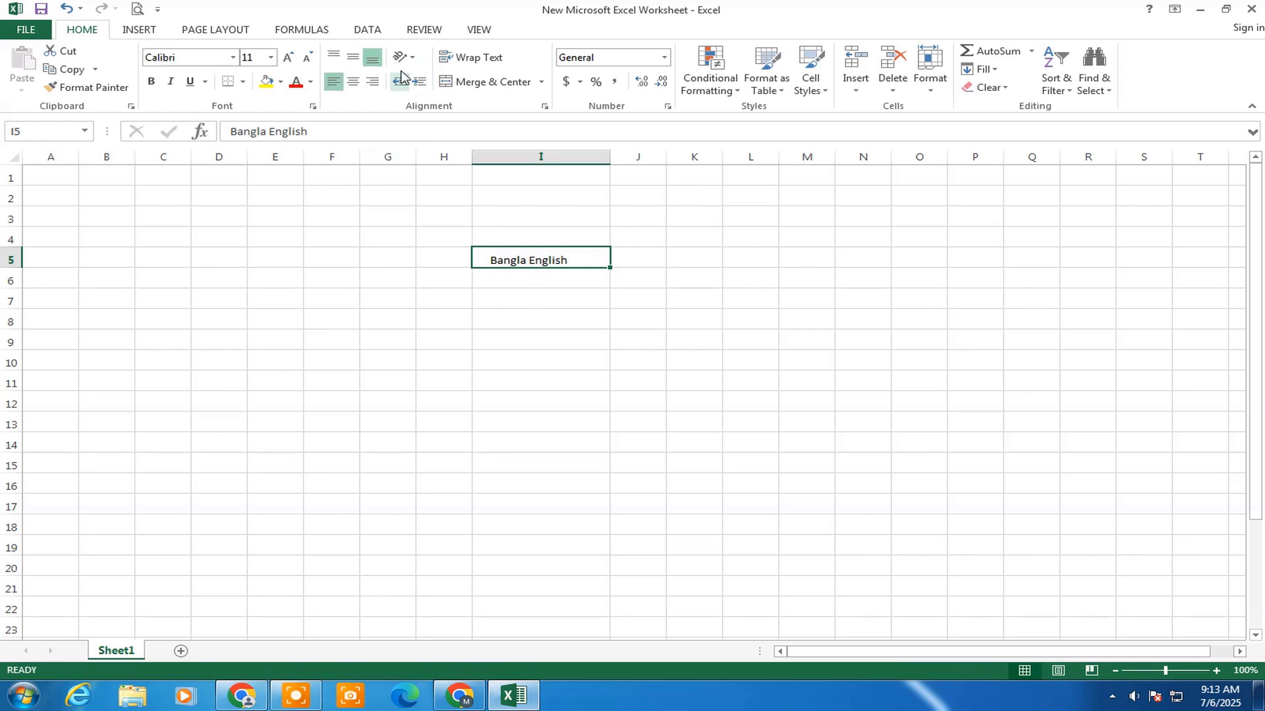
left_click(419, 82)
left_click(420, 82)
left_click(420, 82)
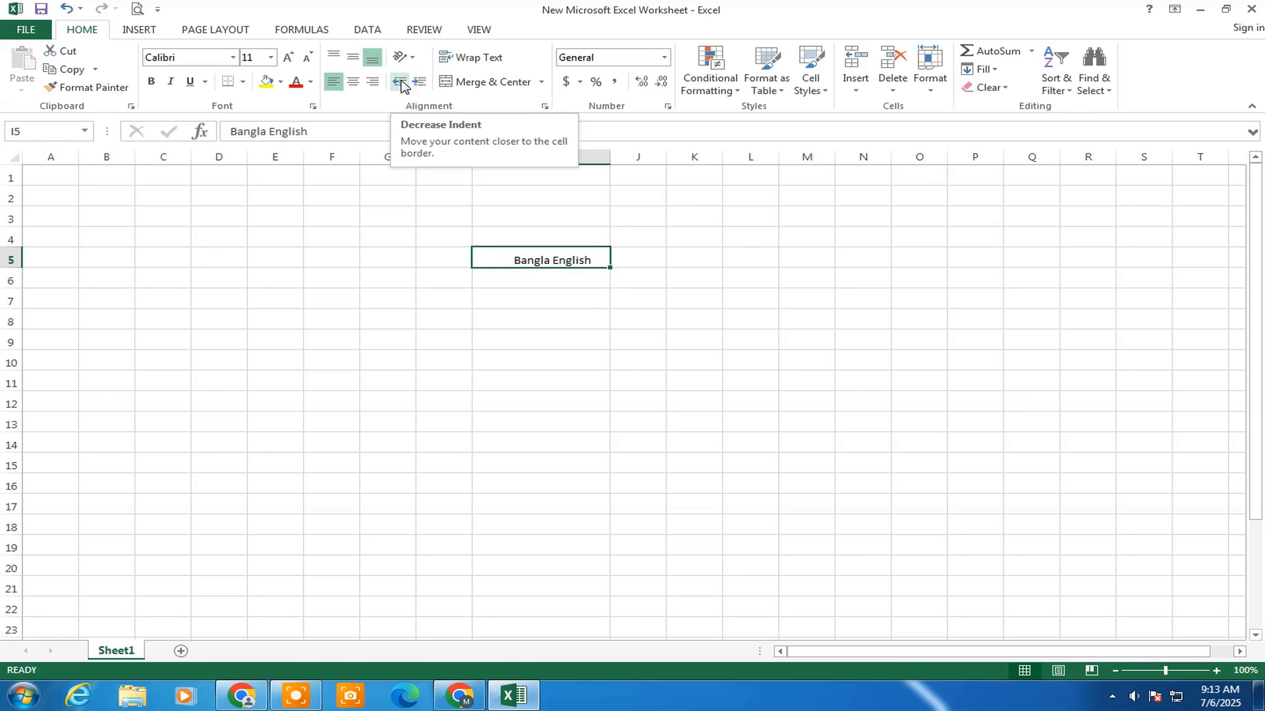
- Decrease the indent of "Bangla English" in I5 by five levels, back to the cell's left border
left_click(400, 82)
left_click(400, 82)
left_click(400, 82)
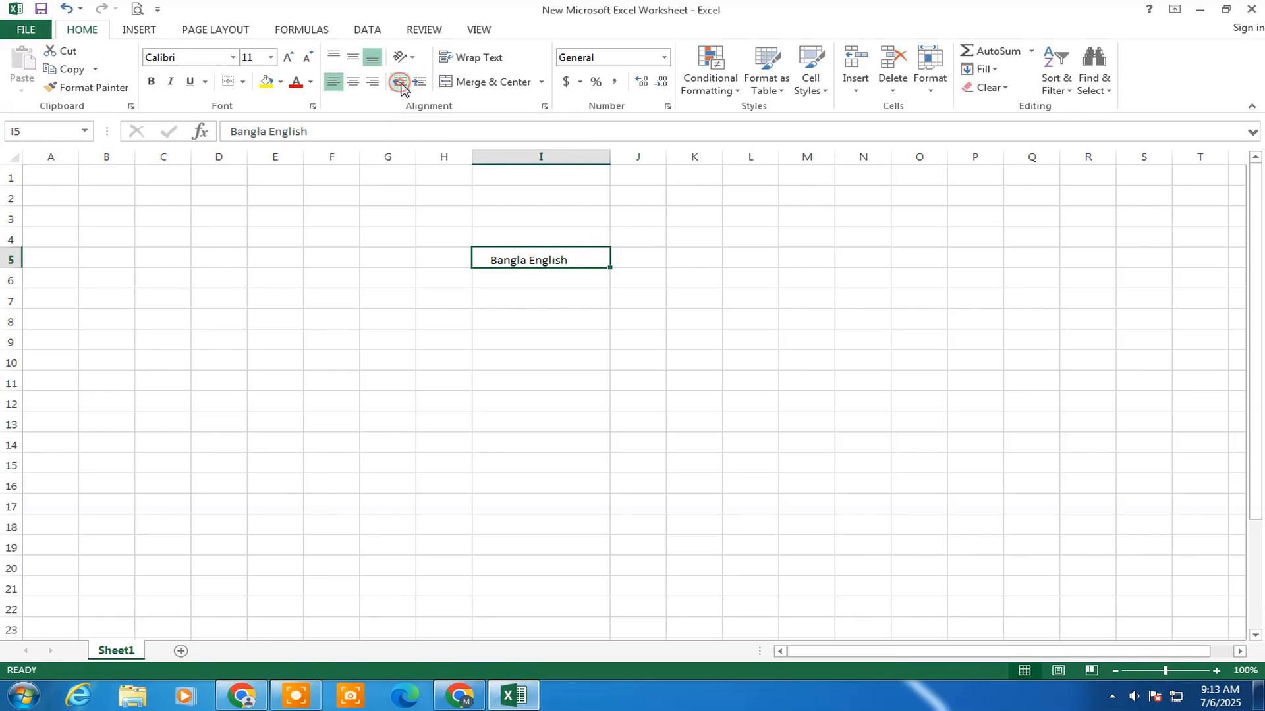
left_click(400, 82)
left_click(400, 82)
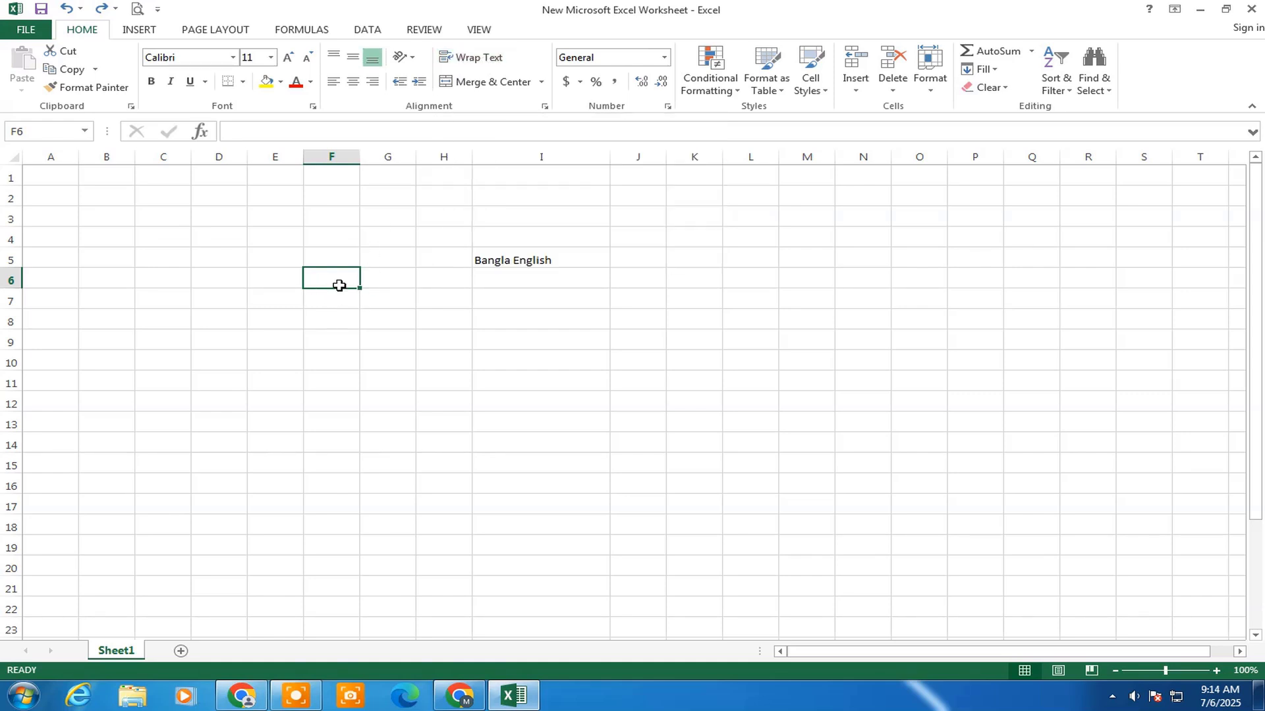
- Enter "Bangla English" in cell F6 and check how the text spills over into G6
type("Bangla English")
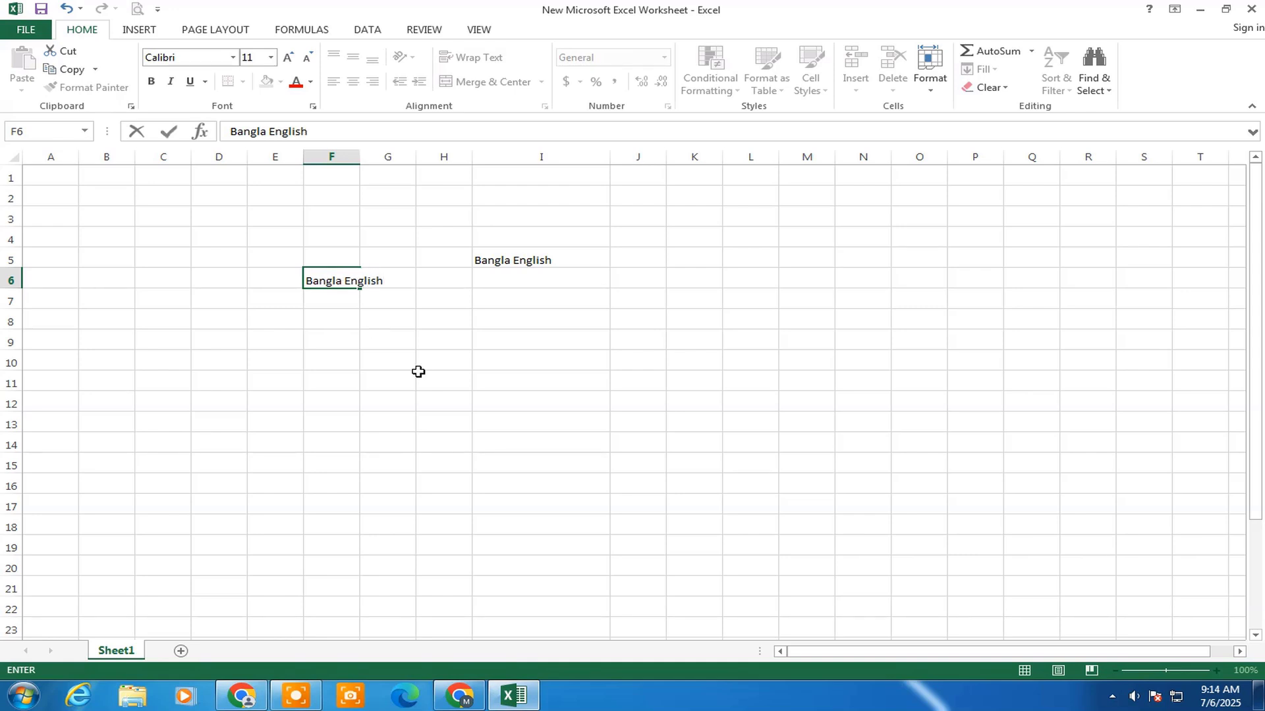
left_click(418, 372)
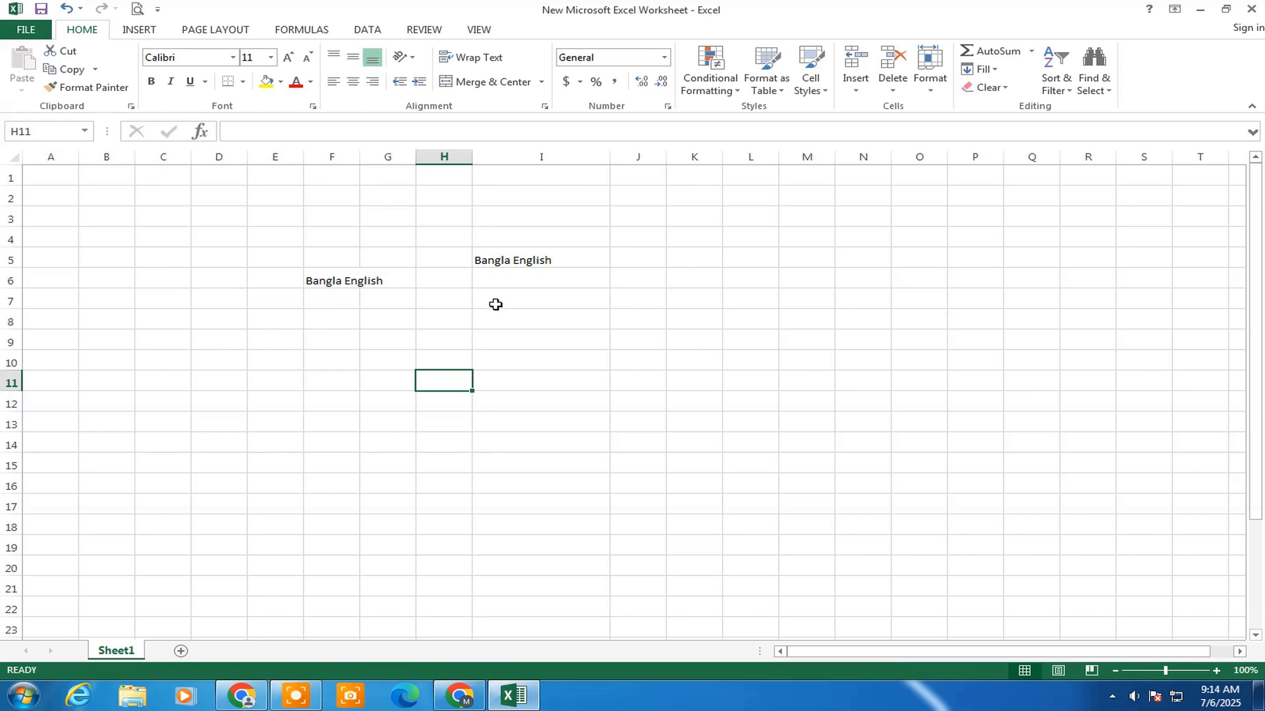
left_click(373, 281)
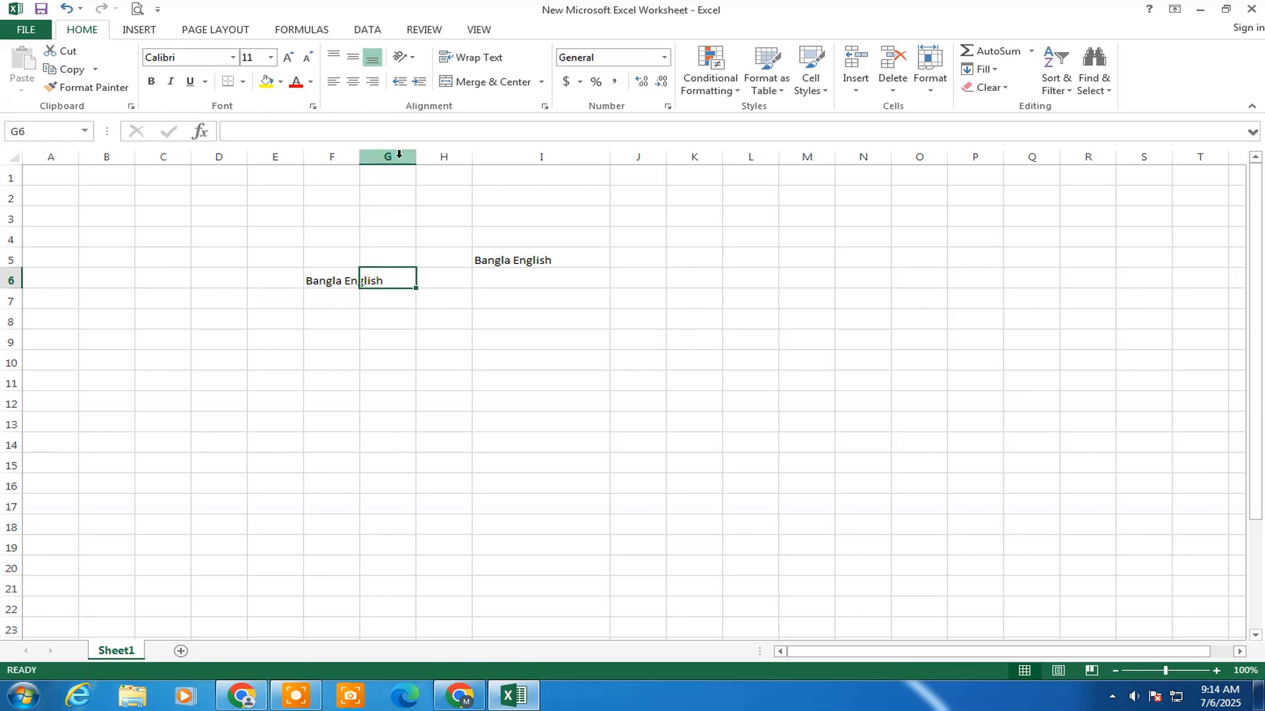
- Apply Wrap Text to F6 and make row 6 tall enough for both lines of text
left_click(322, 279)
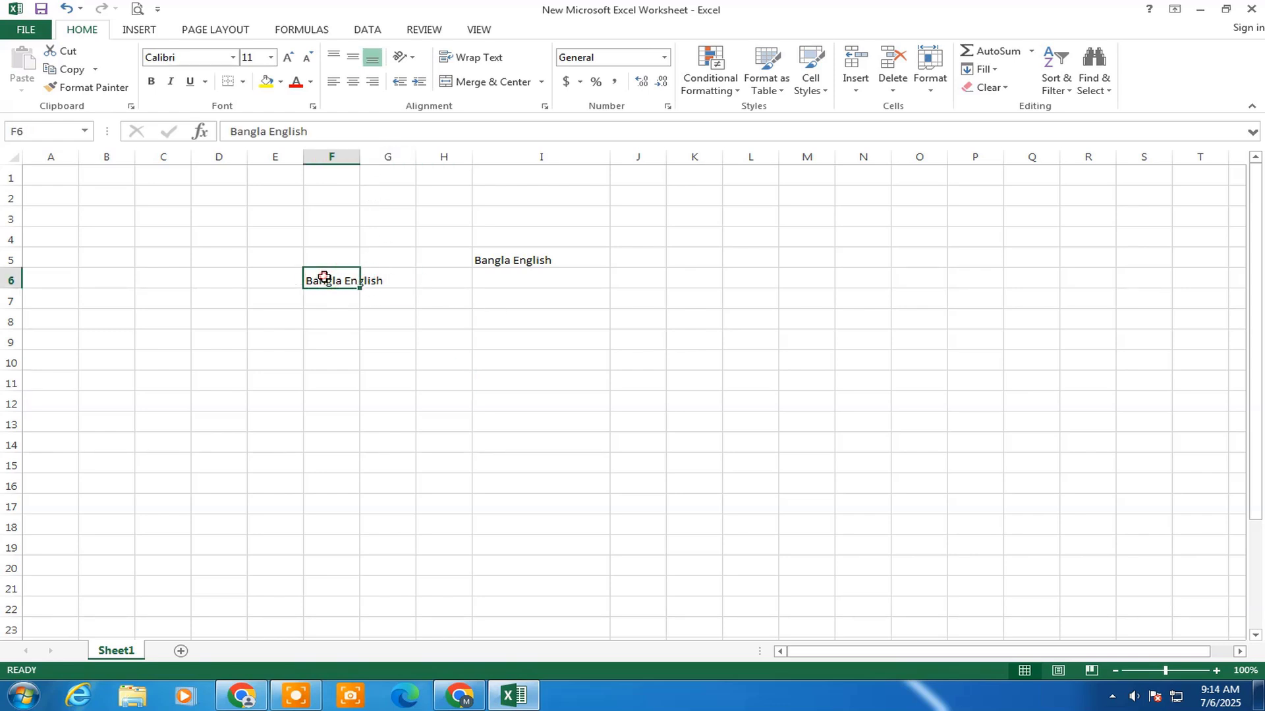
left_click(473, 64)
left_click(350, 379)
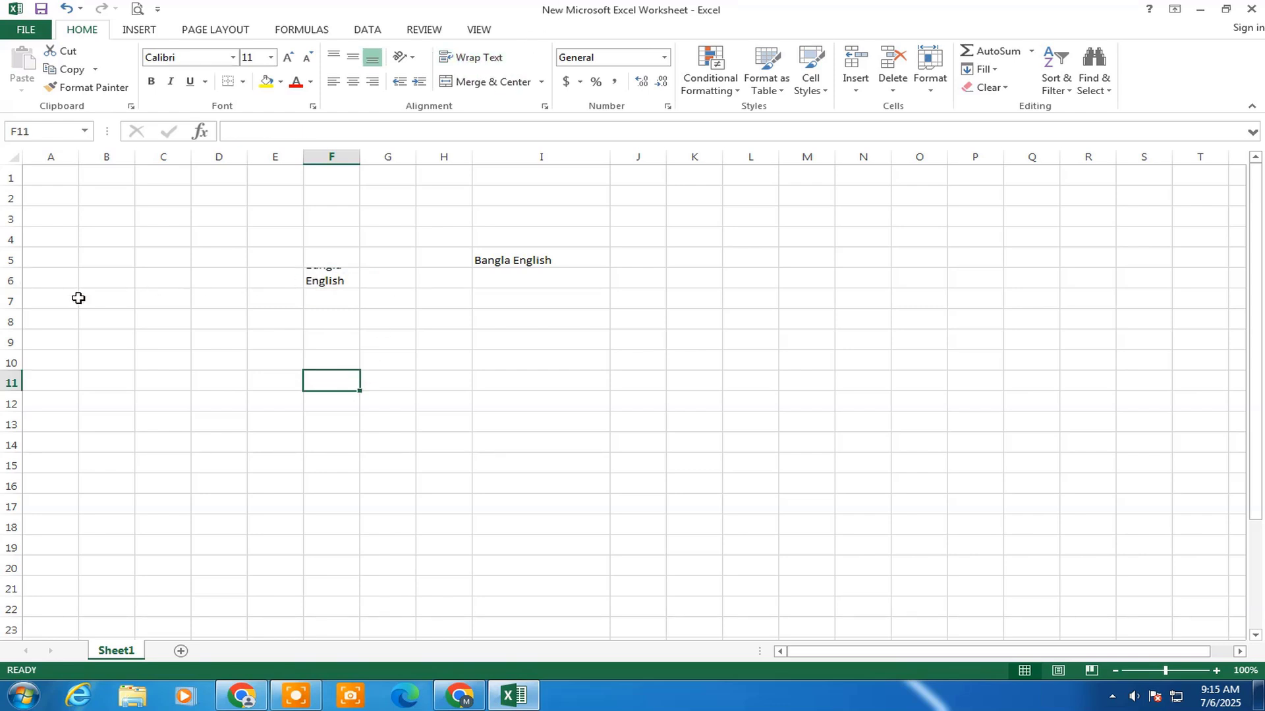
left_click_drag(11, 290, 11, 307)
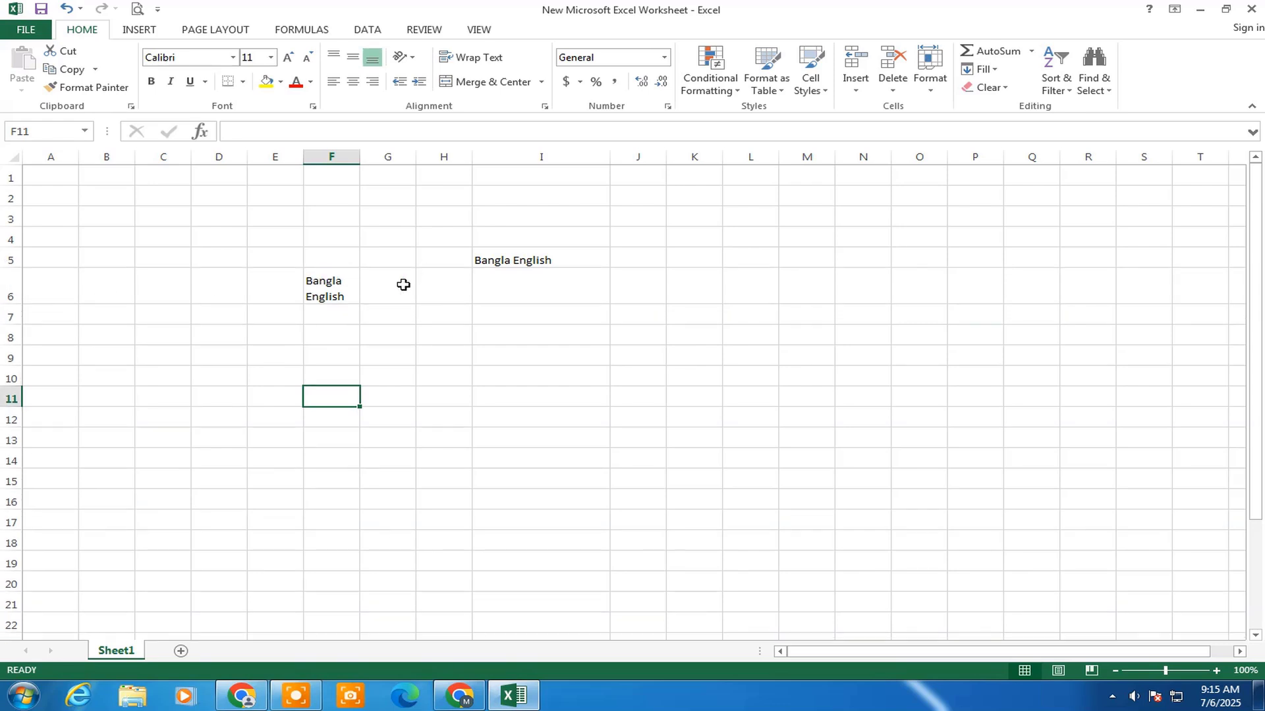
- Center the text in F6 horizontally, and combine cells F6 and G6 with Merge & Center
left_click(341, 280)
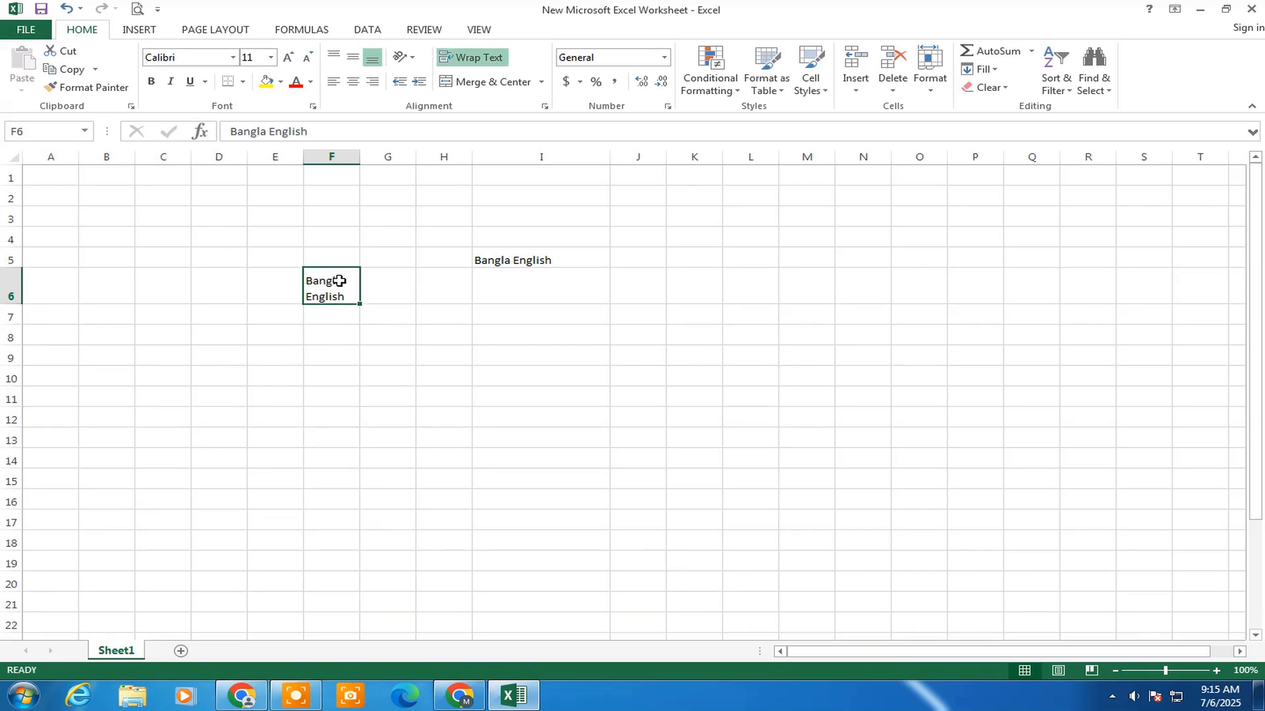
left_click(353, 81)
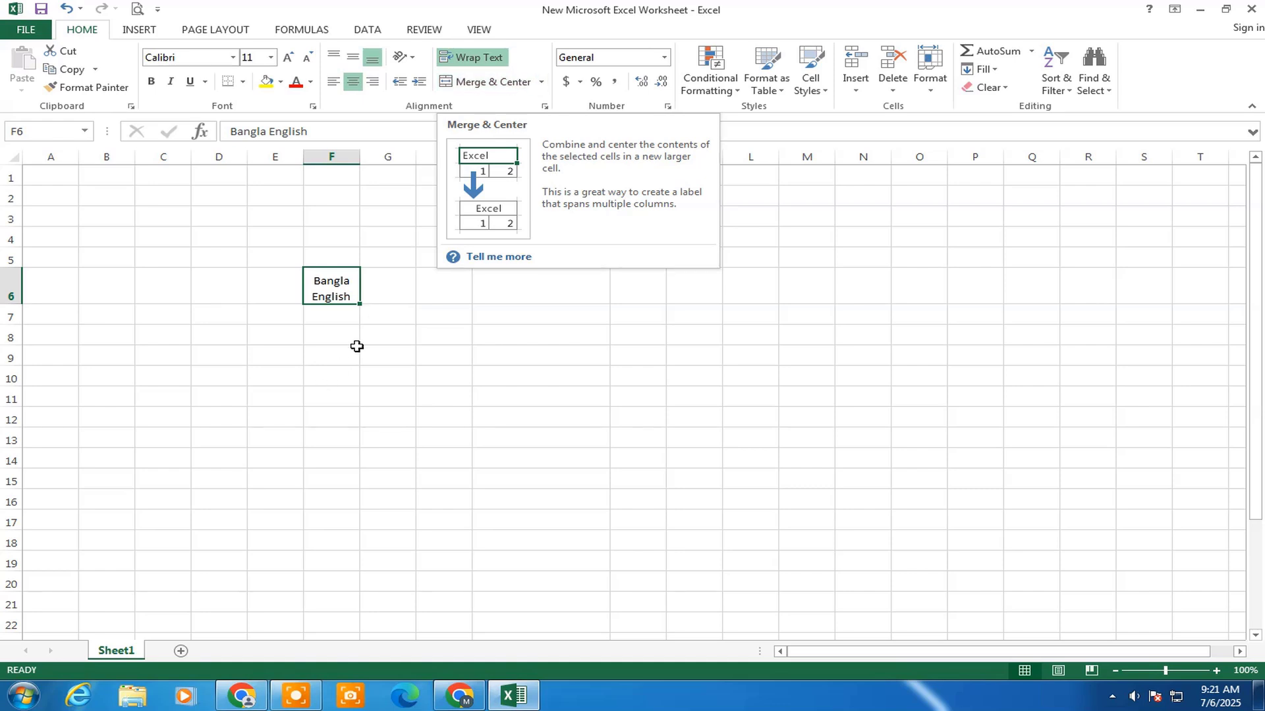
left_click(346, 280)
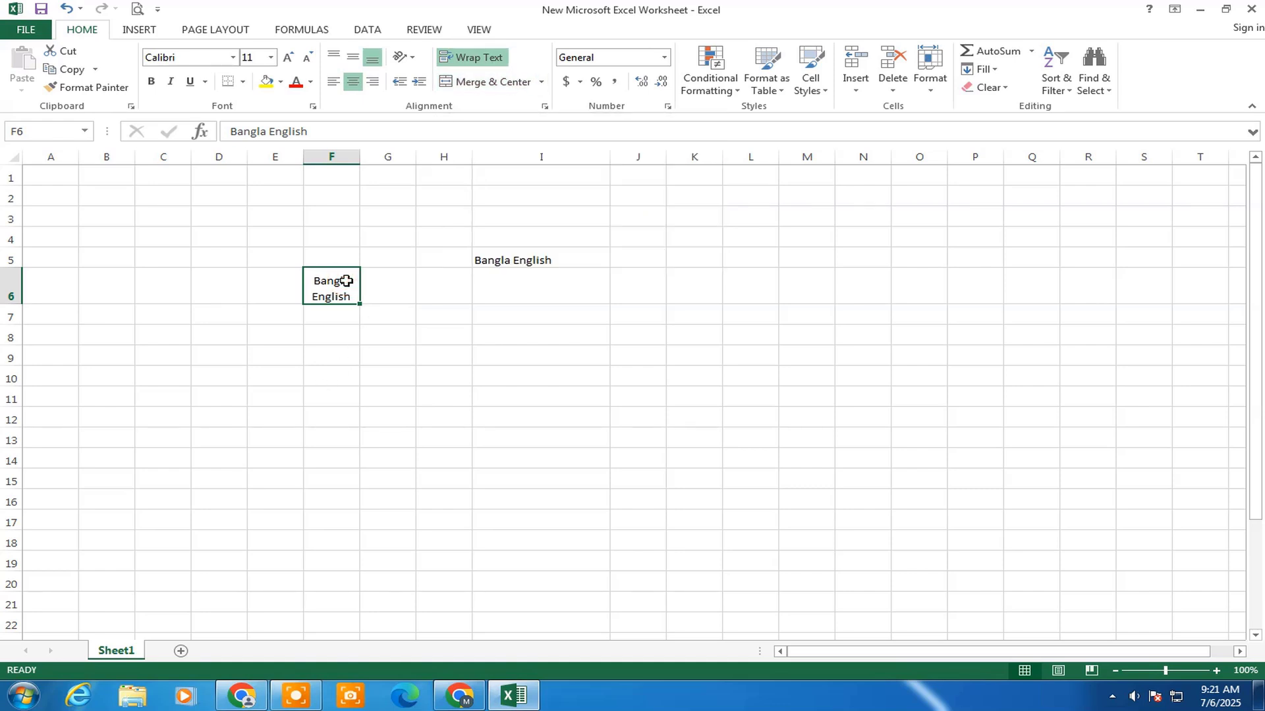
left_click(387, 282)
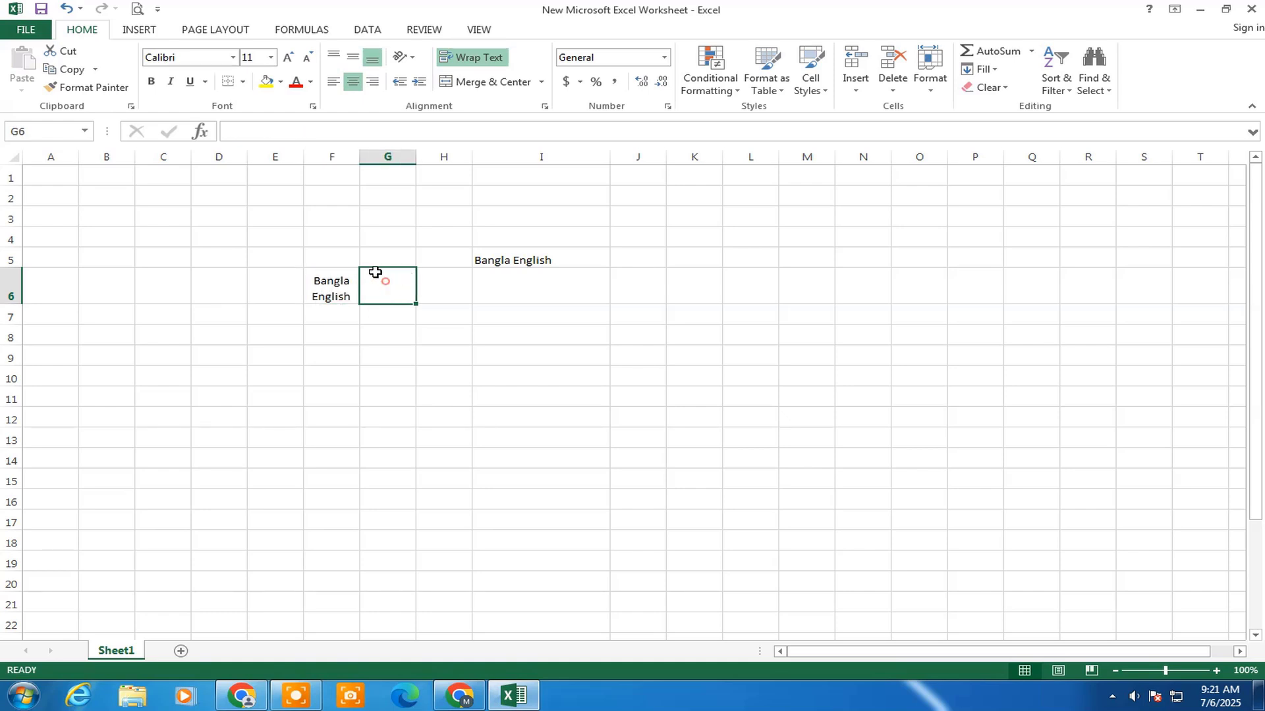
left_click(337, 288)
left_click_drag(356, 290, 395, 283)
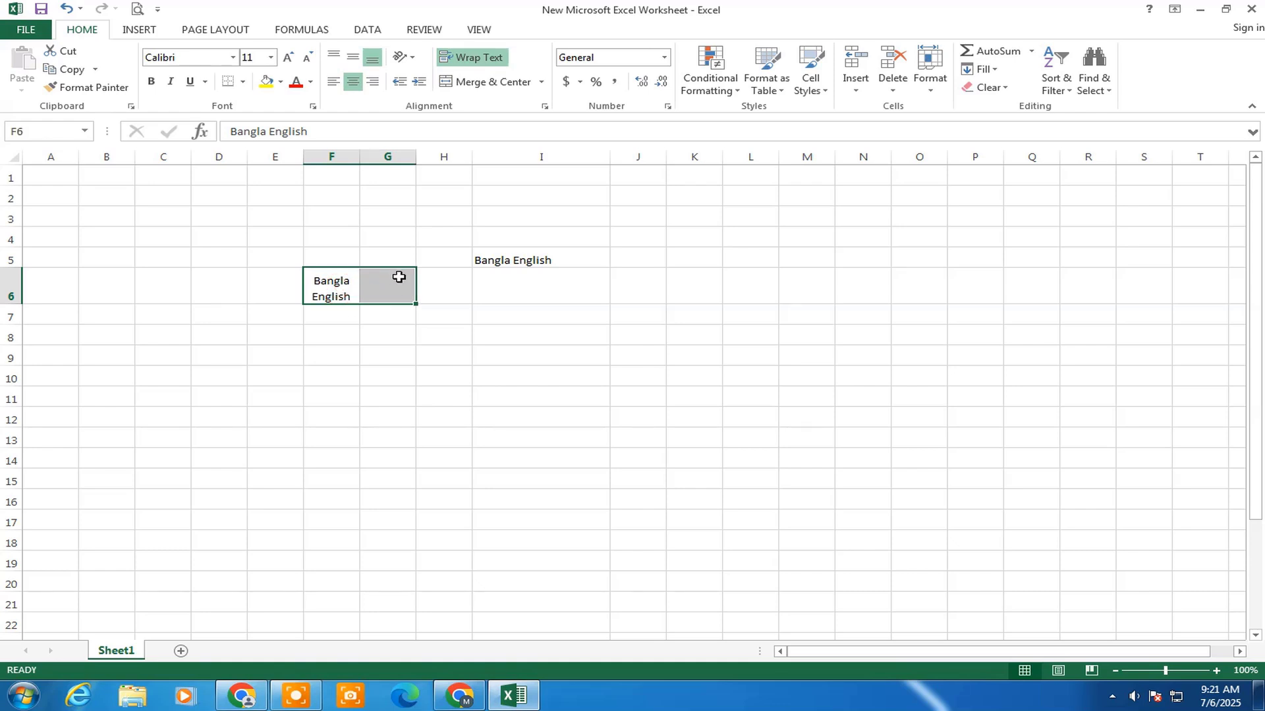
left_click(511, 84)
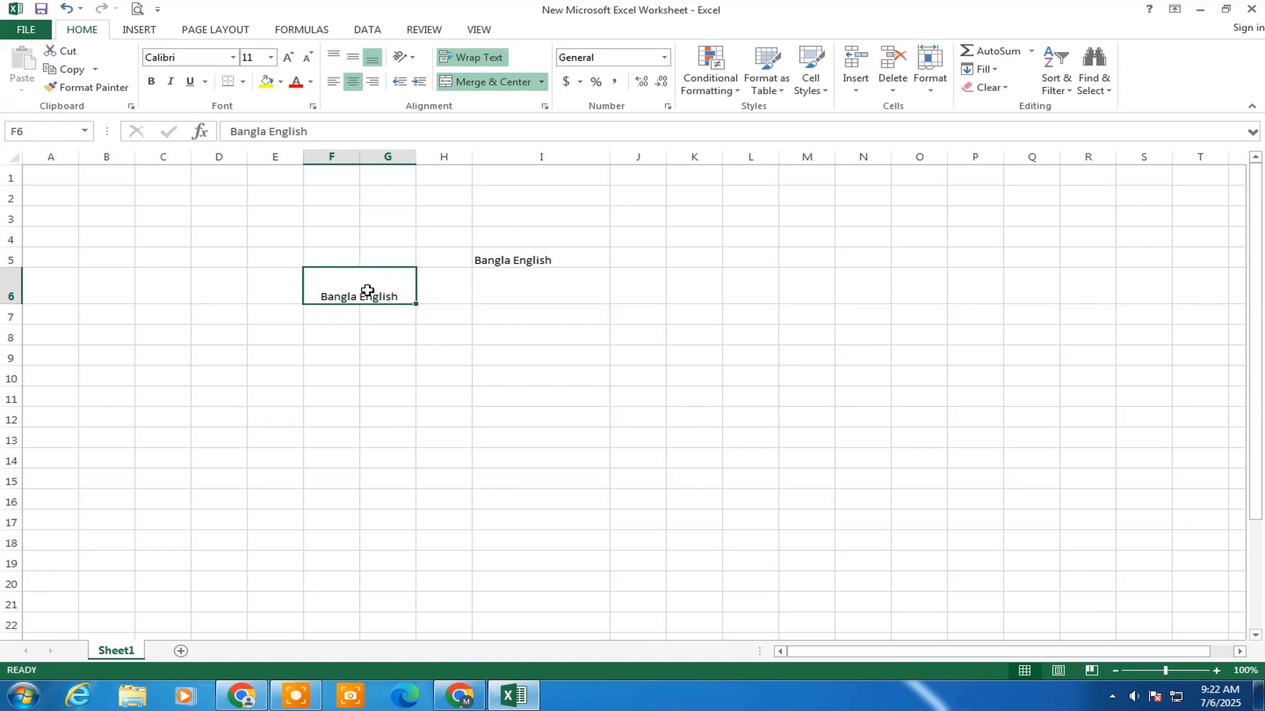
- Try middle-left and top-left alignment on the merged F6:G6 cell, ending with the text centered horizontally and middle-aligned vertically
left_click(353, 57)
left_click(333, 81)
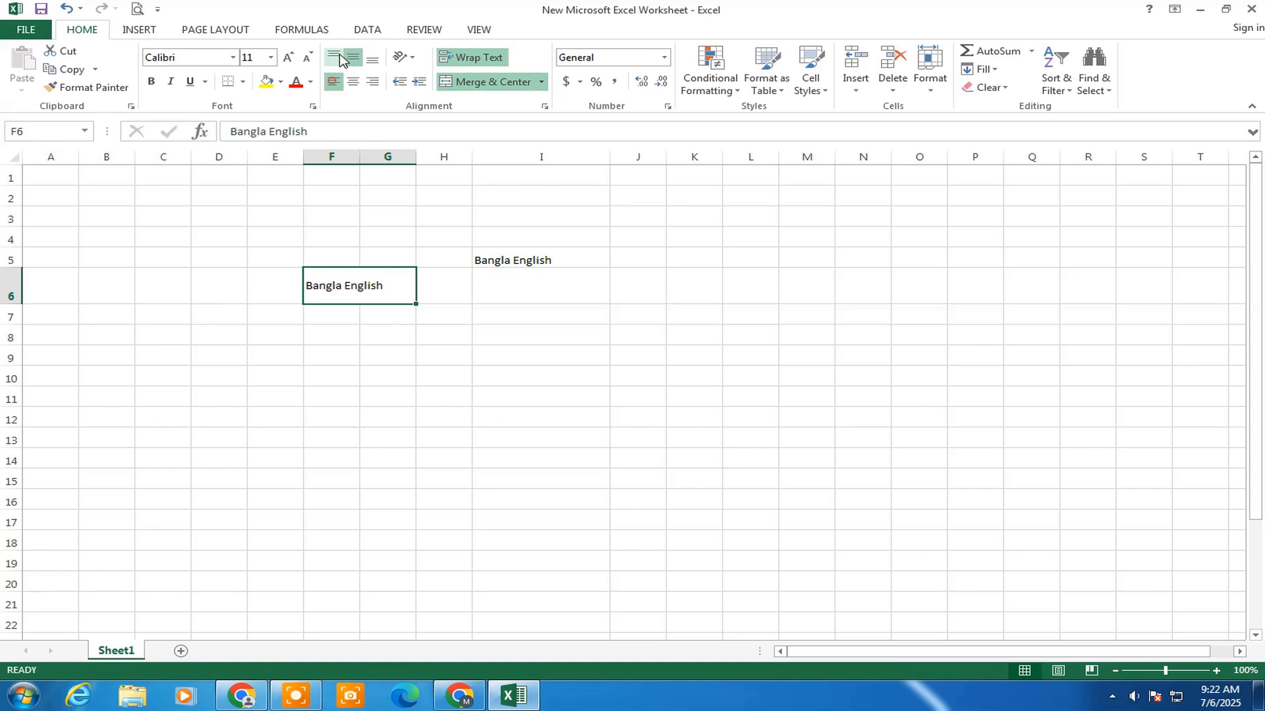
left_click(333, 57)
left_click(353, 81)
left_click(353, 58)
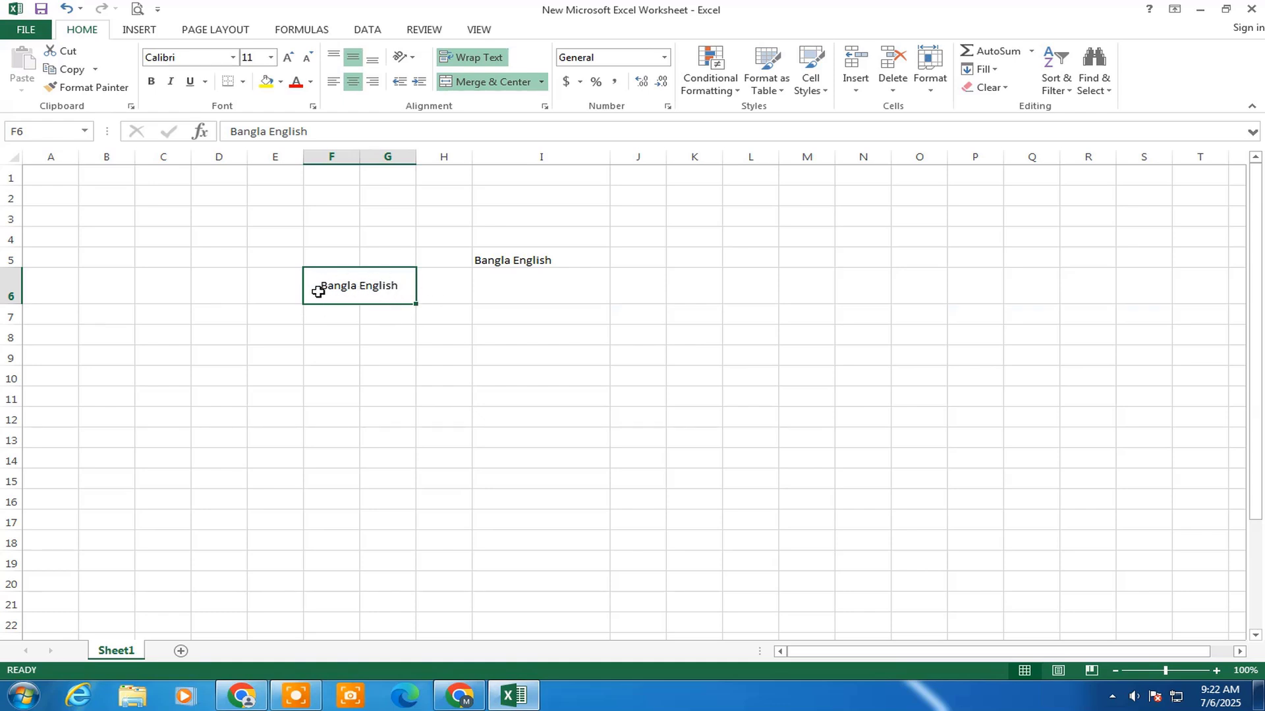
- Switch Merge & Center off and on again for F6:G6, and split the cells with the Unmerge Cells option
left_click(500, 86)
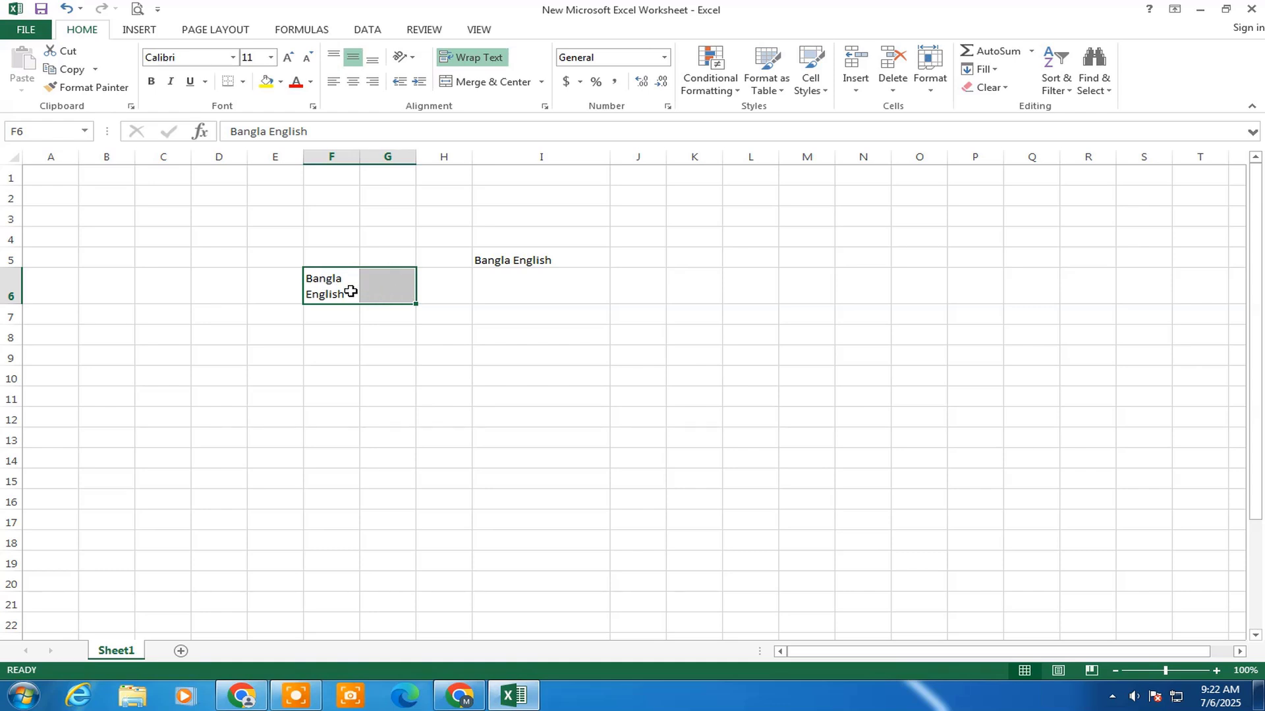
left_click(491, 89)
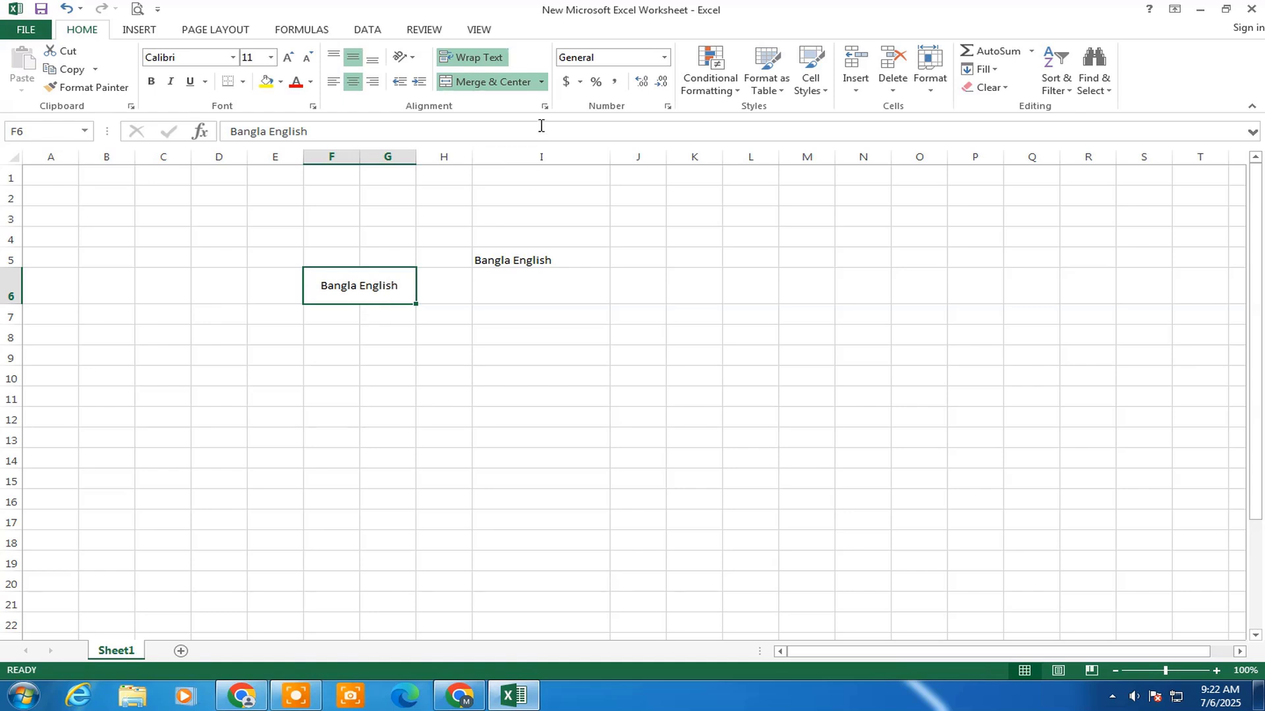
left_click(541, 82)
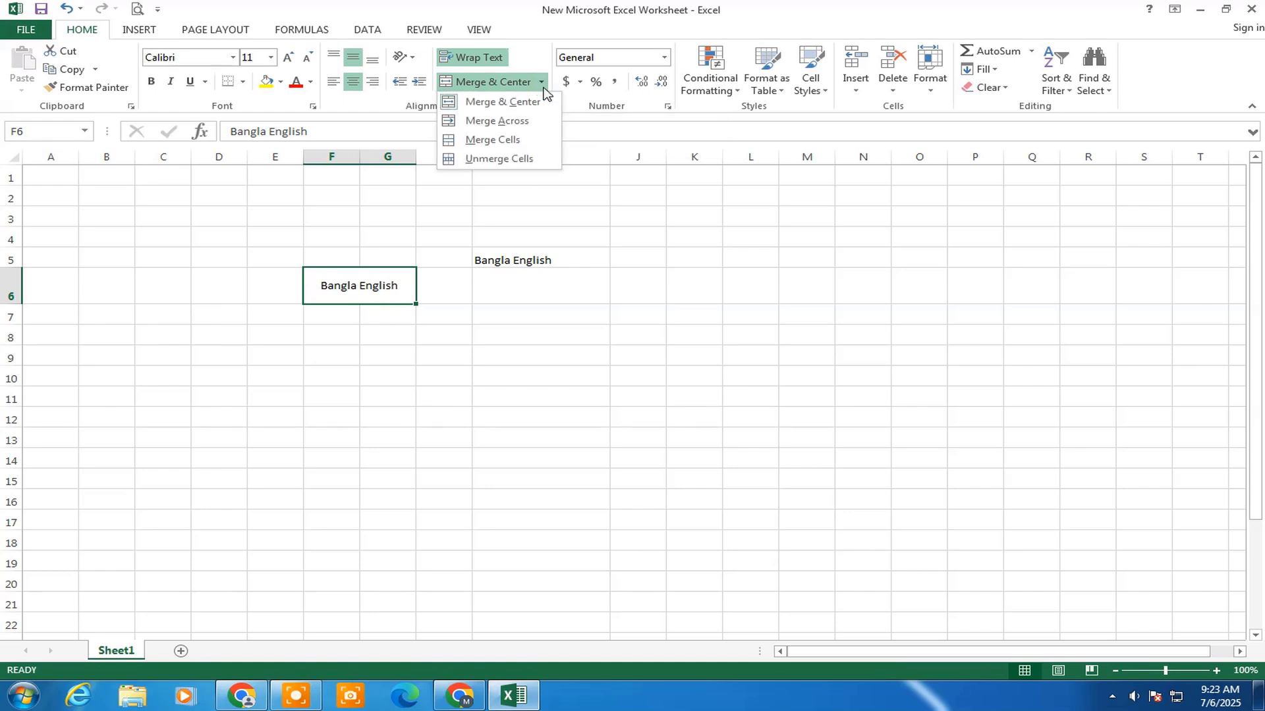
left_click(524, 160)
left_click(387, 377)
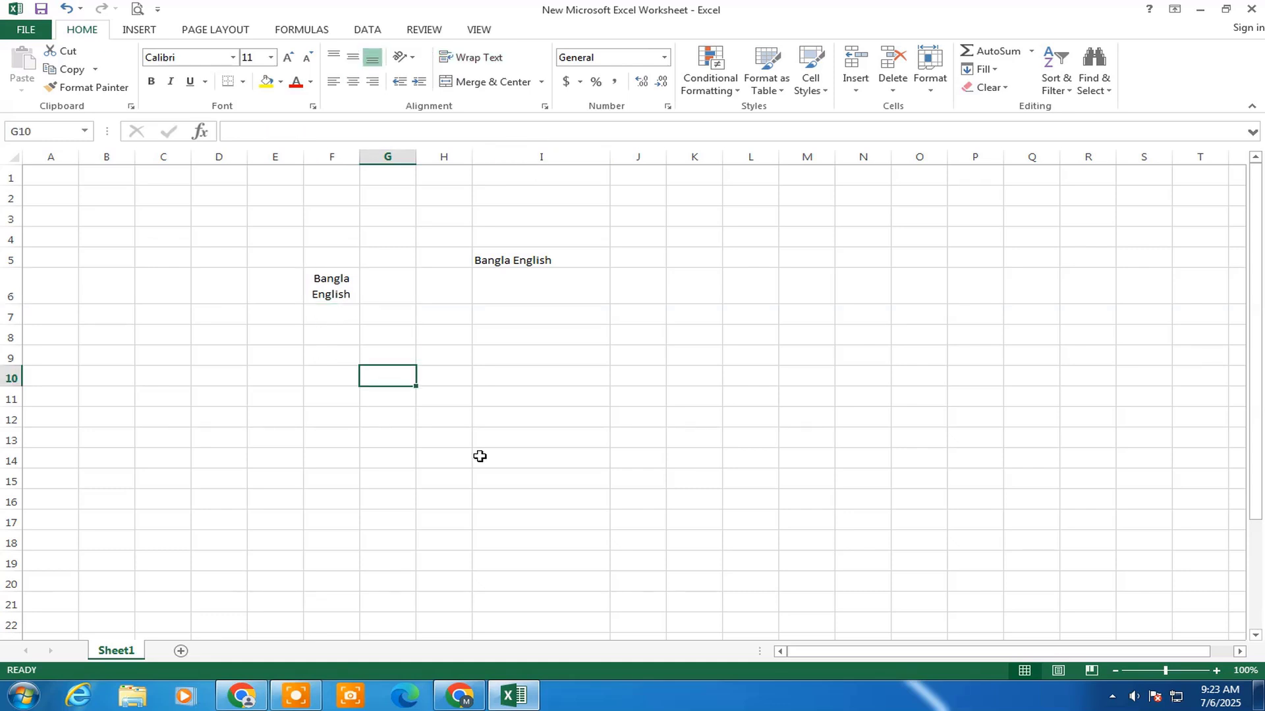